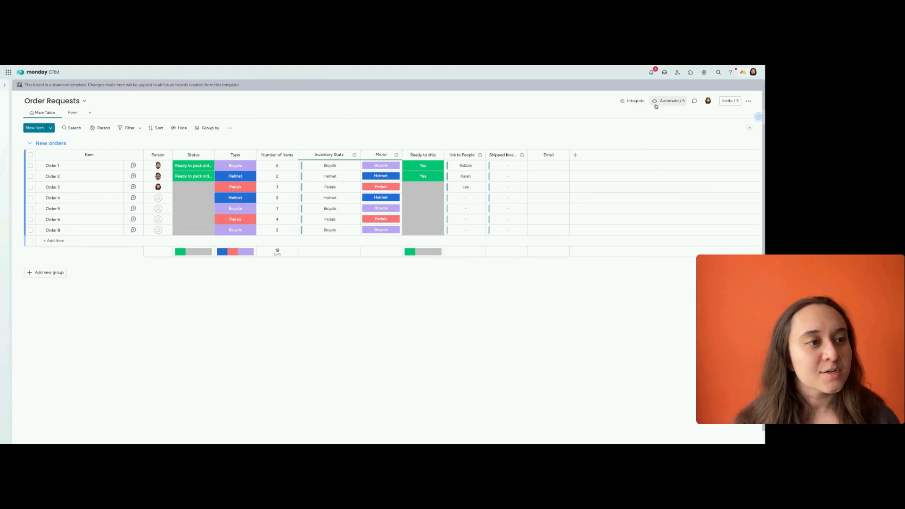
Search the Order Requests board's automation templates for "match" and review the matching recipes
left_click(664, 105)
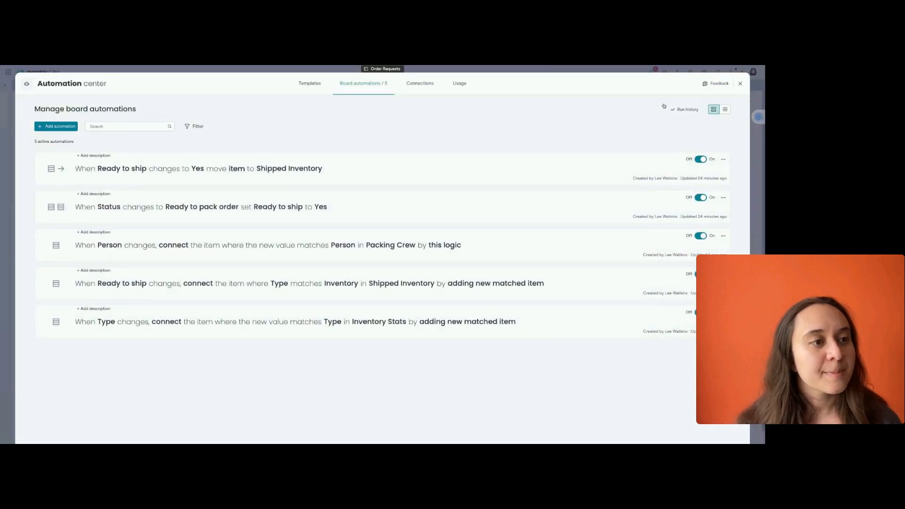
left_click(315, 83)
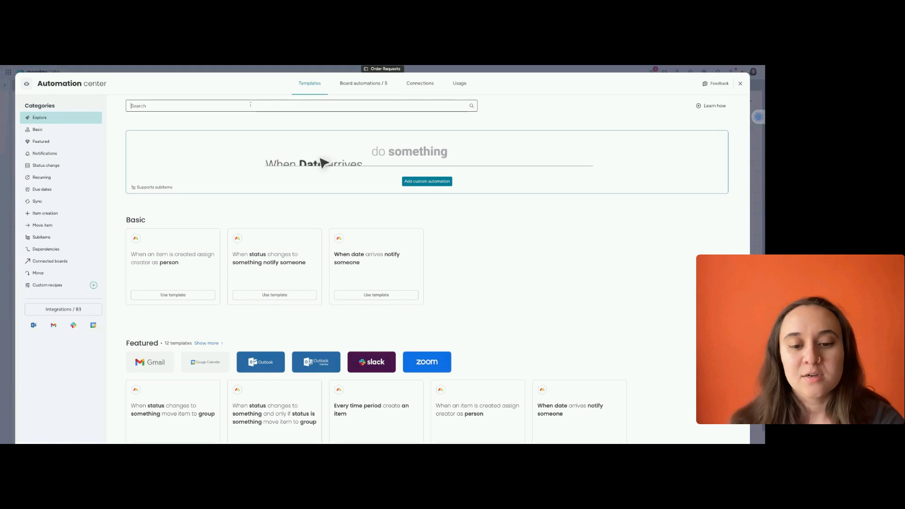
type("match")
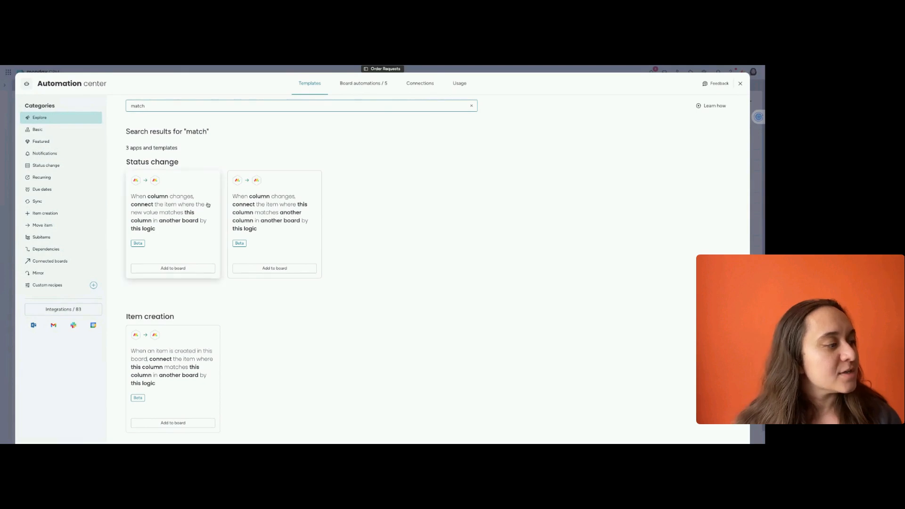
scroll(387, 274, "down", 1)
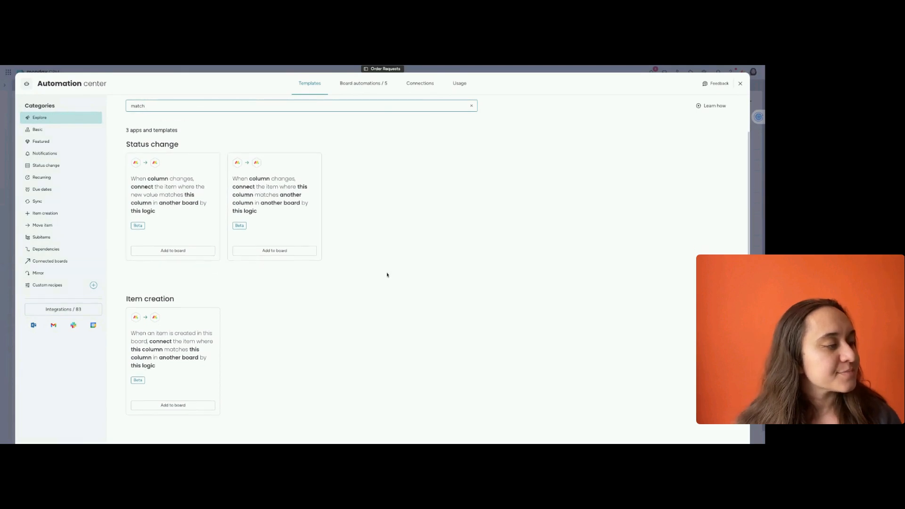
scroll(197, 216, "up", 1)
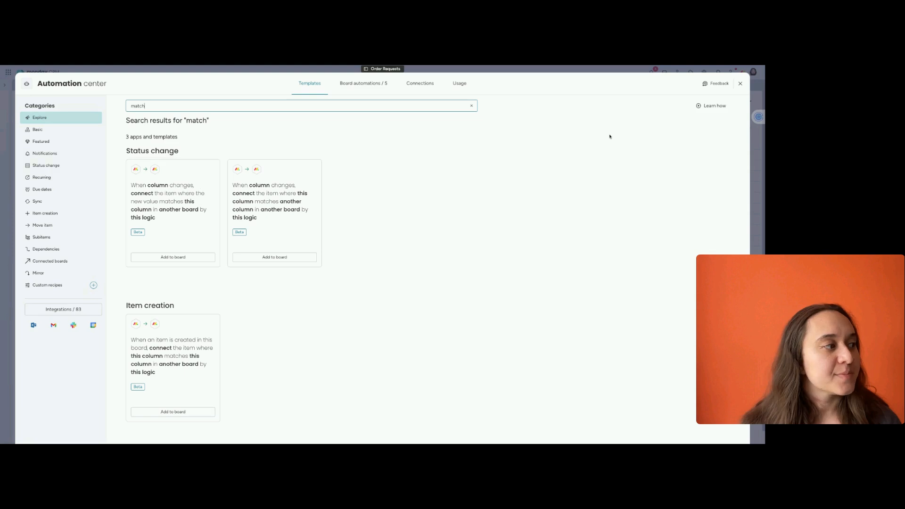
left_click(740, 84)
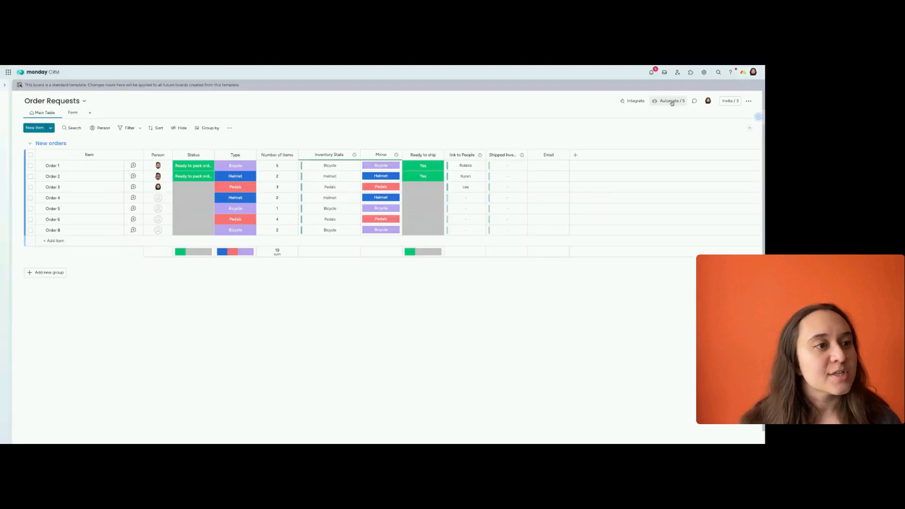
Inspect the trigger column, matching column and target board choices of the existing automation that connects orders by Type to Inventory Stats
left_click(671, 103)
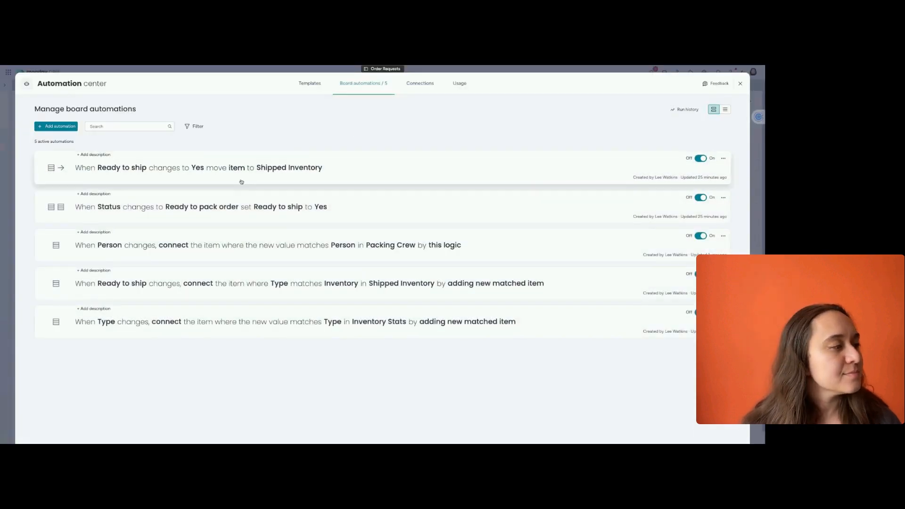
left_click(233, 320)
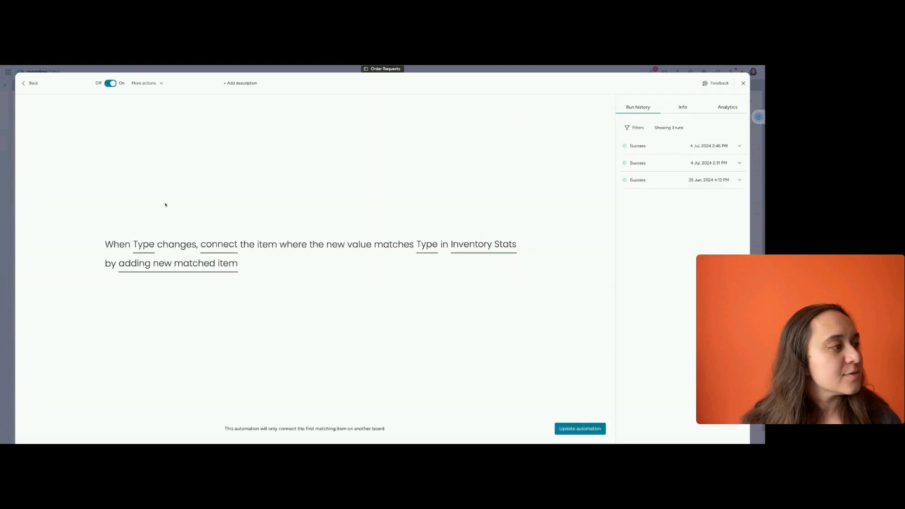
left_click(143, 246)
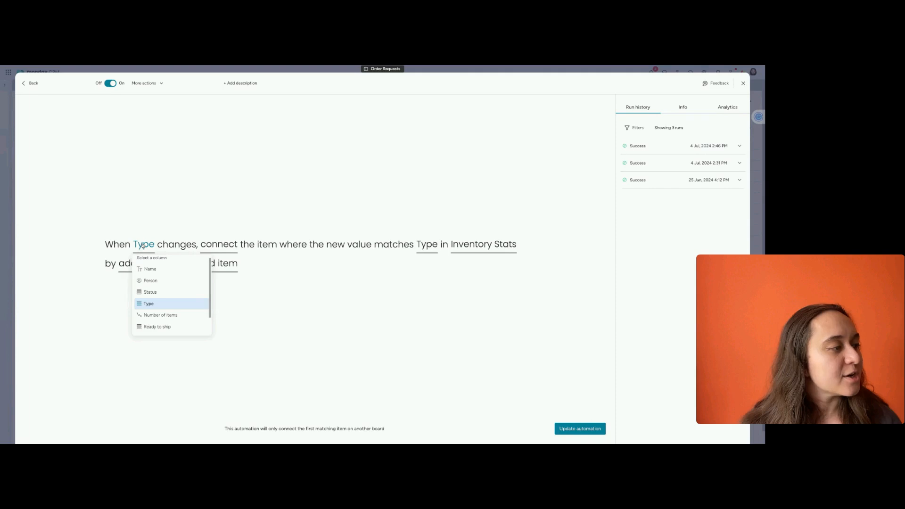
left_click(225, 206)
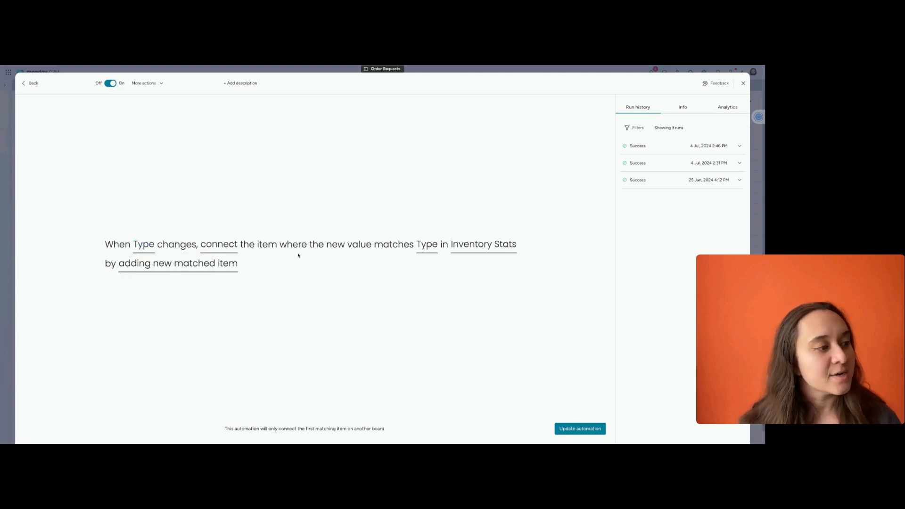
left_click(431, 250)
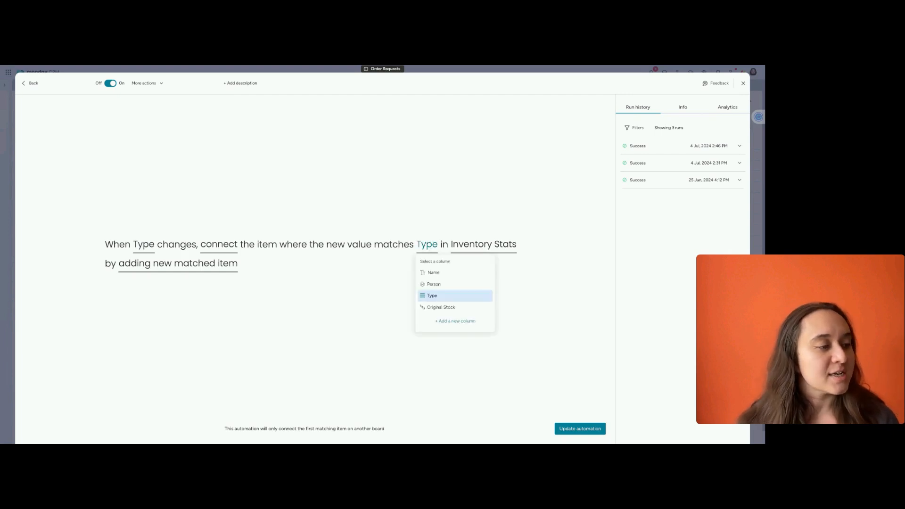
left_click(482, 245)
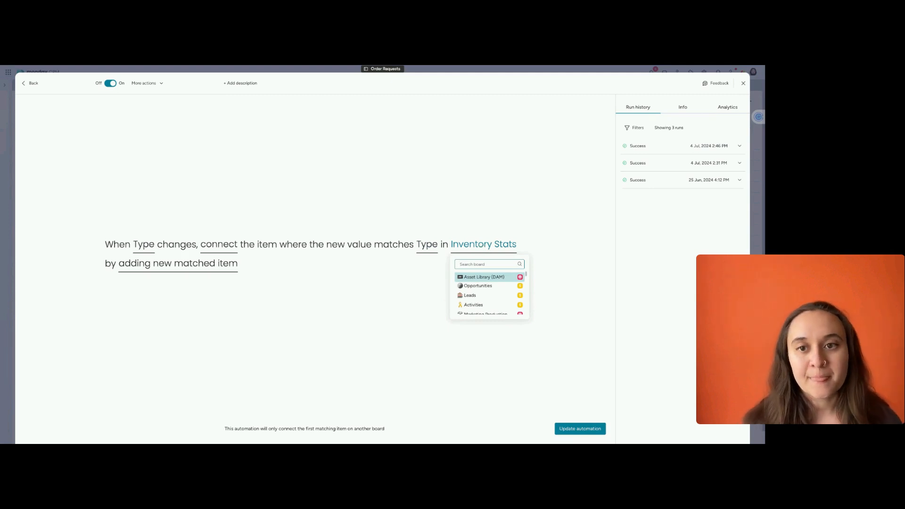
left_click(484, 192)
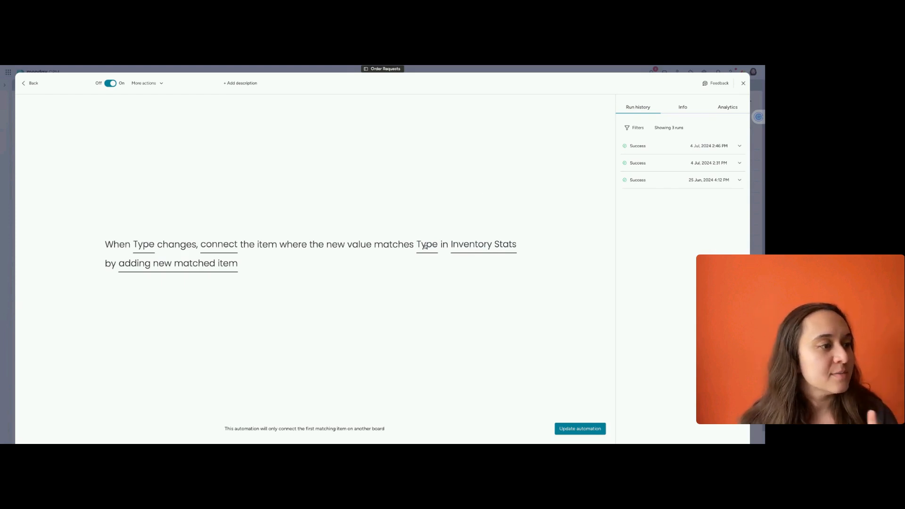
left_click(743, 83)
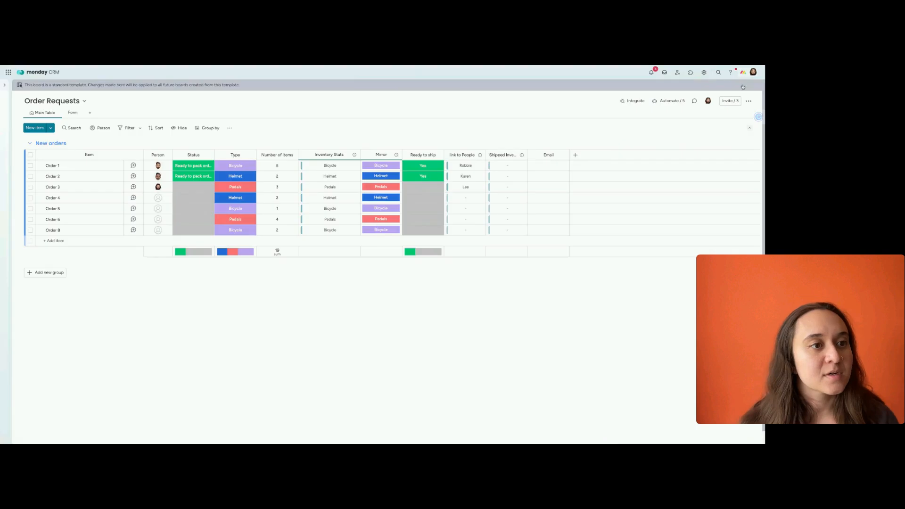
Find the "match" automation templates and examine the logic options of the recipe matching this column with another column in another board
left_click(669, 101)
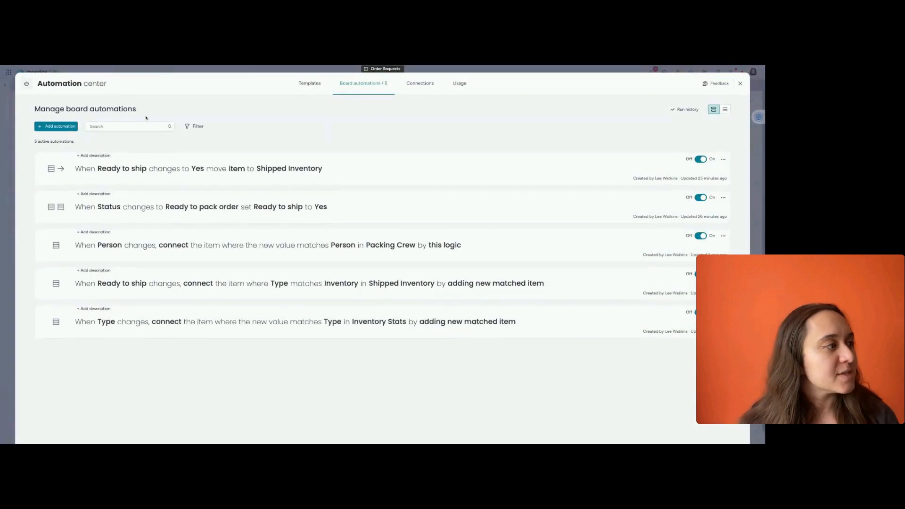
left_click(309, 85)
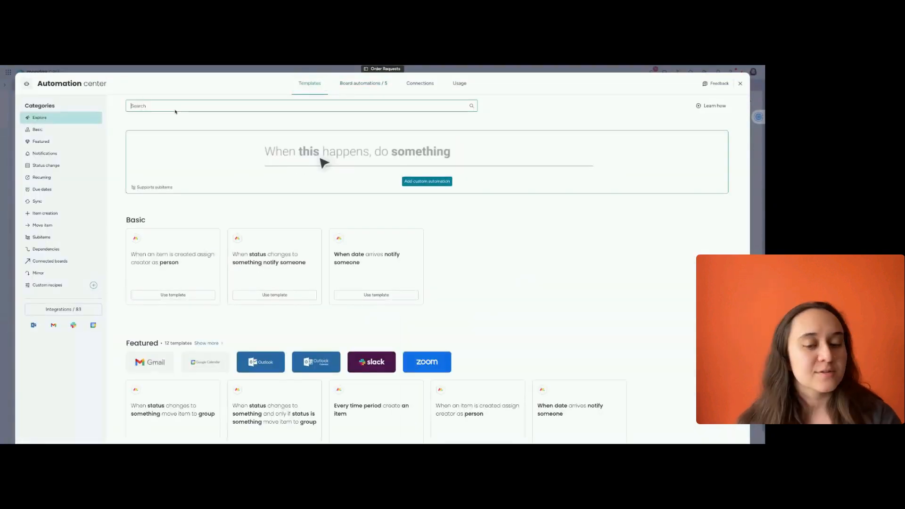
type("match")
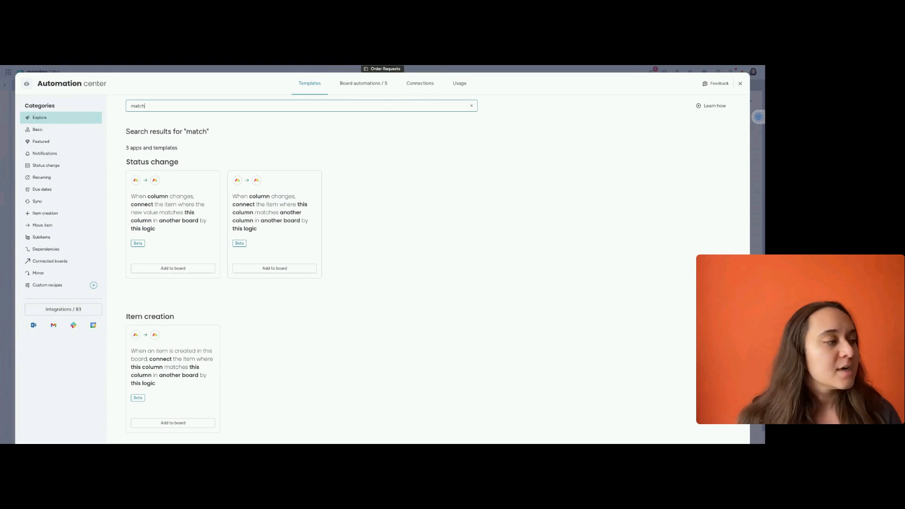
left_click(274, 245)
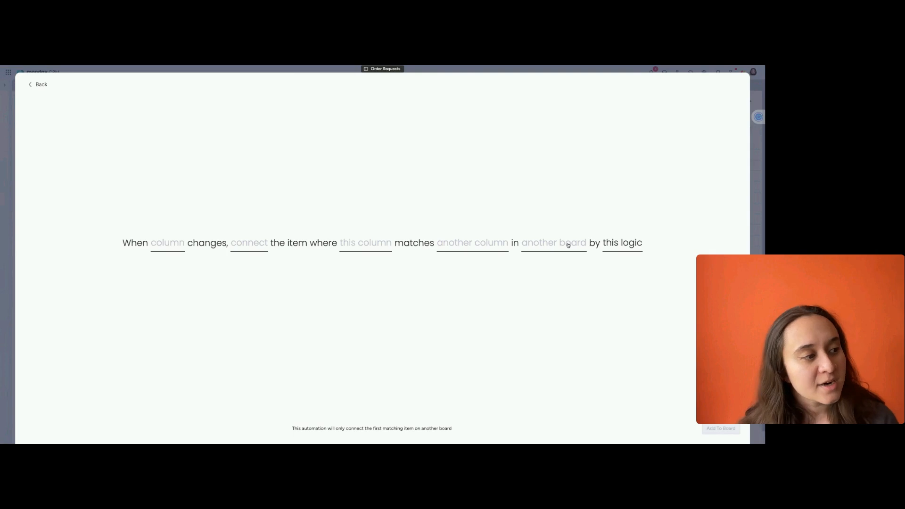
left_click(608, 244)
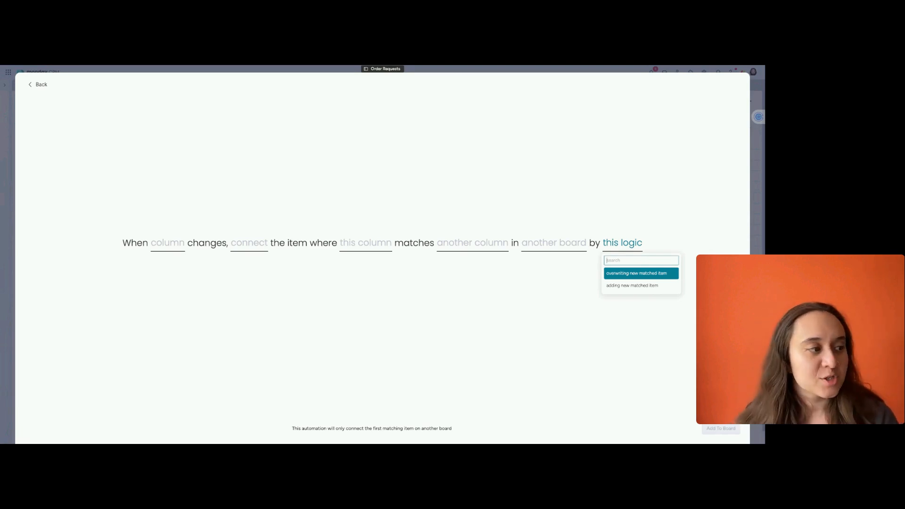
left_click(674, 233)
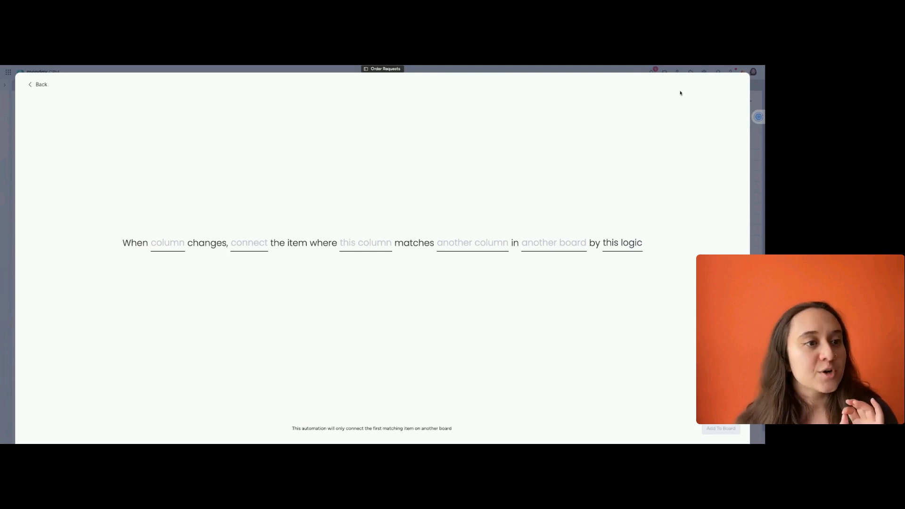
left_click(39, 85)
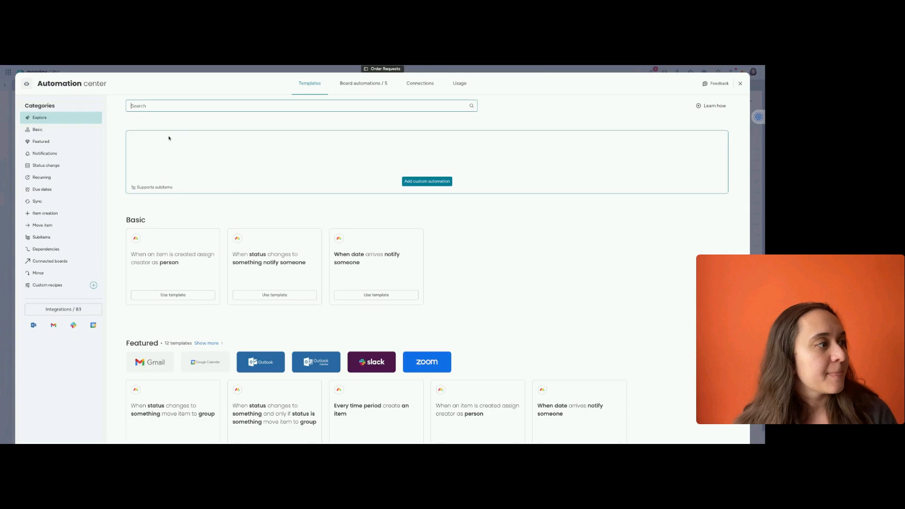
type("match")
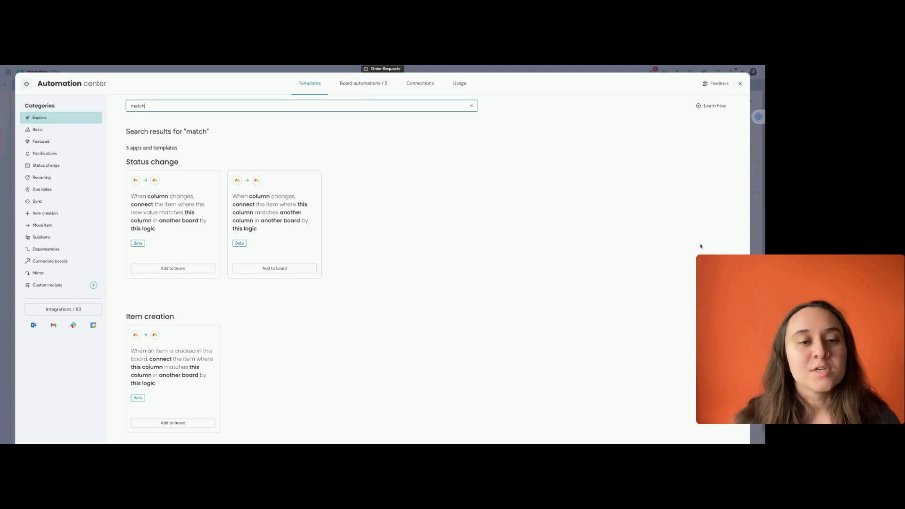
left_click(740, 83)
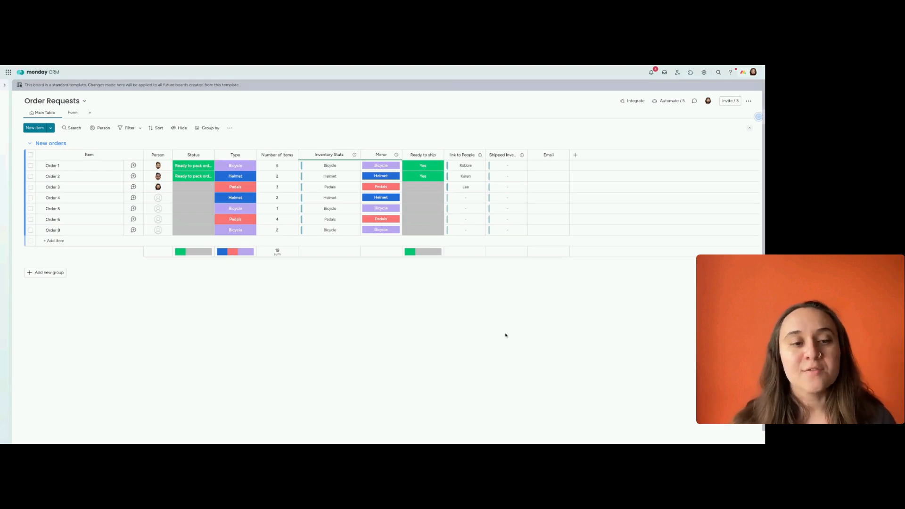
Compare the Inventory Stats board with the Order Requests board, ending on Inventory Stats
mouse_move(1, 99)
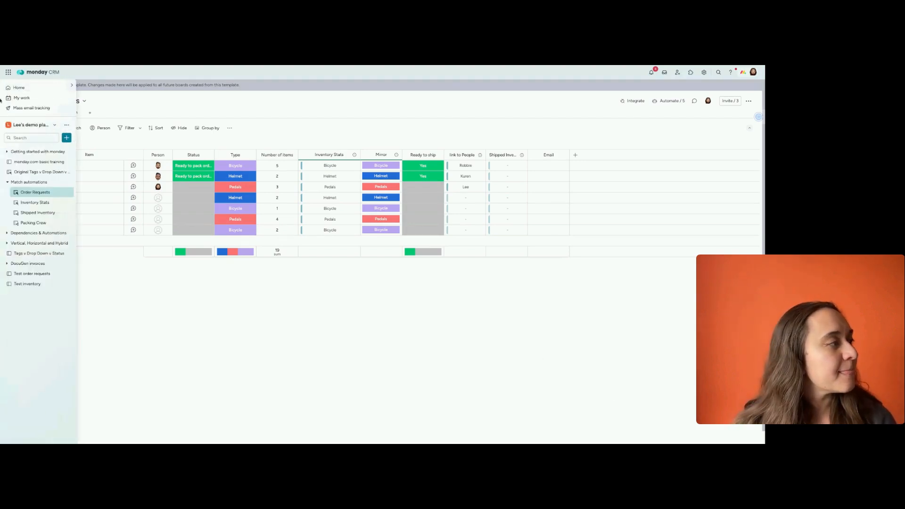
left_click(35, 202)
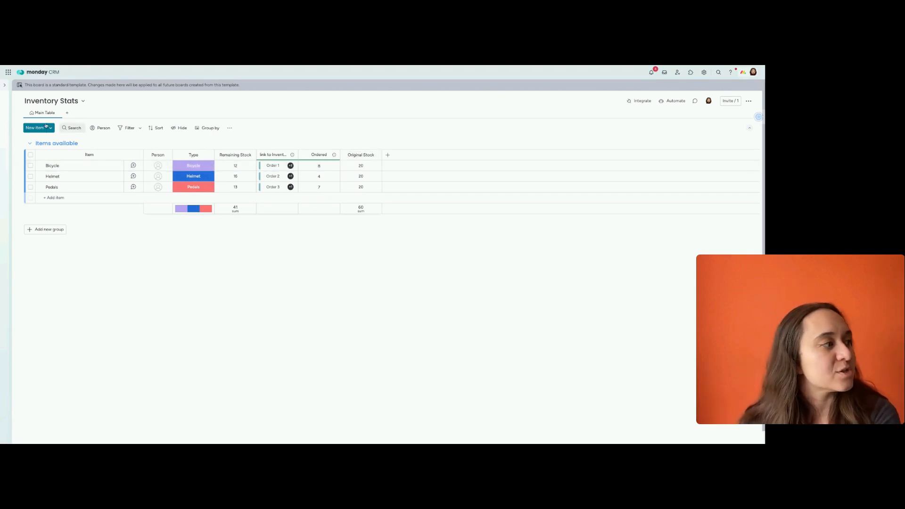
mouse_move(5, 141)
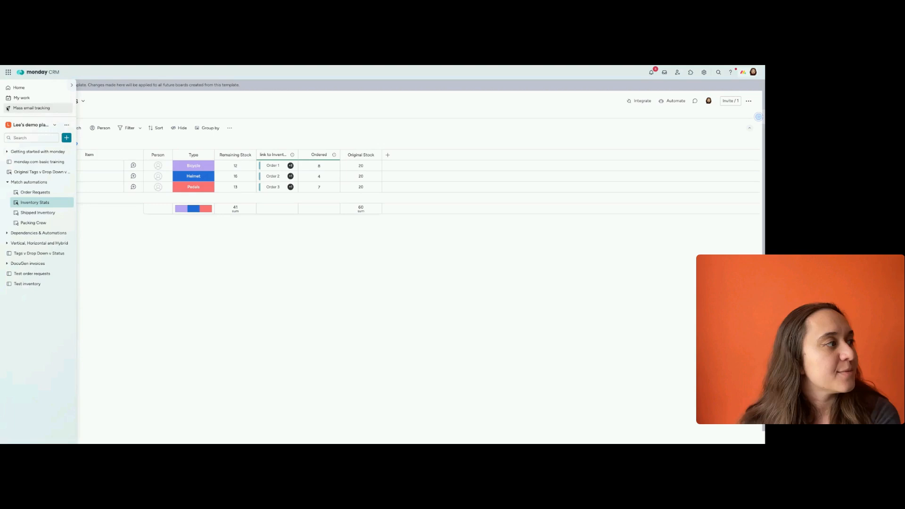
left_click(35, 192)
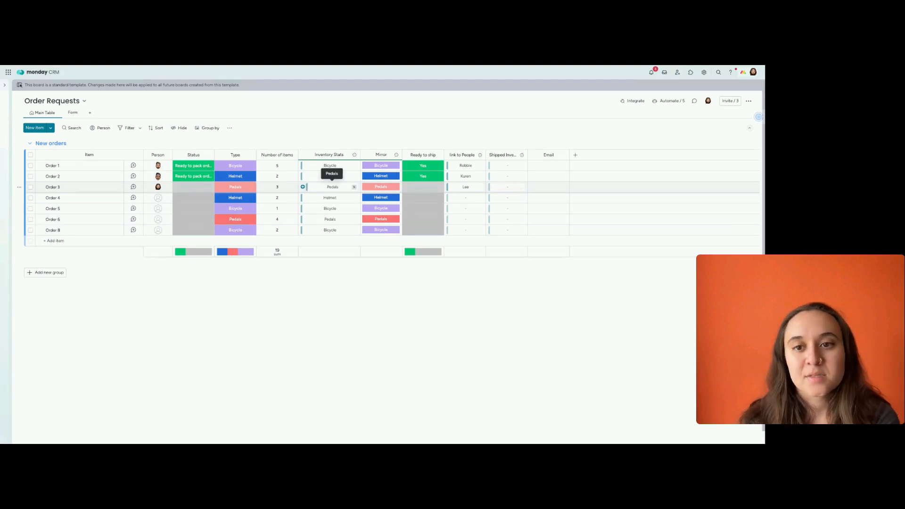
mouse_move(16, 202)
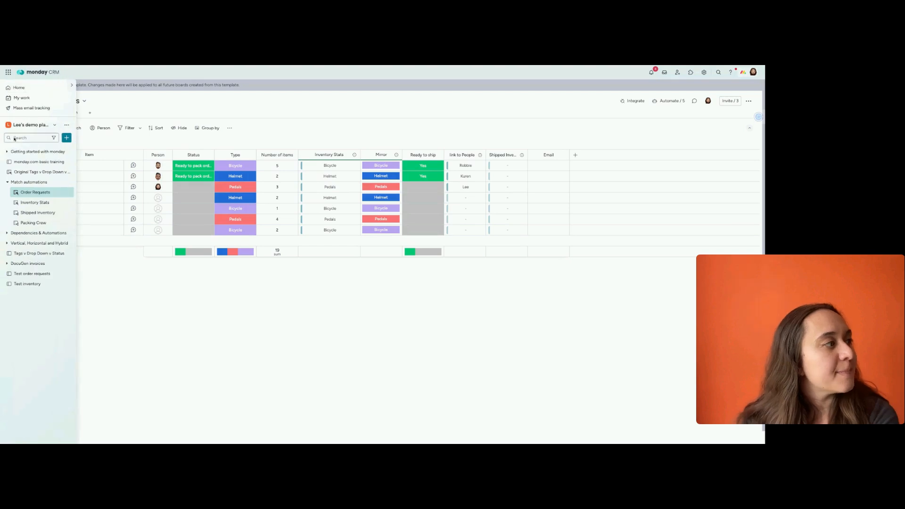
left_click(21, 205)
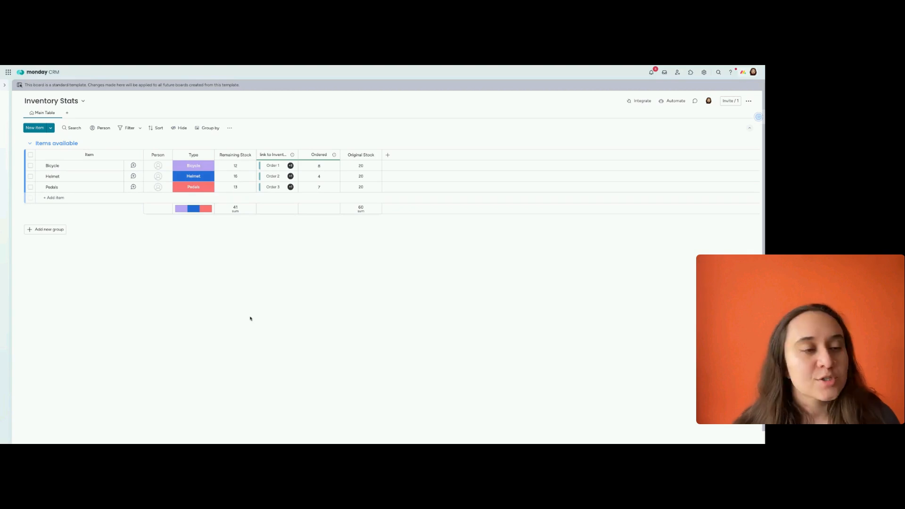
Return to the Order Requests board and check the logic options for adding matched items in its Type-to-Inventory Stats automation
left_click(5, 86)
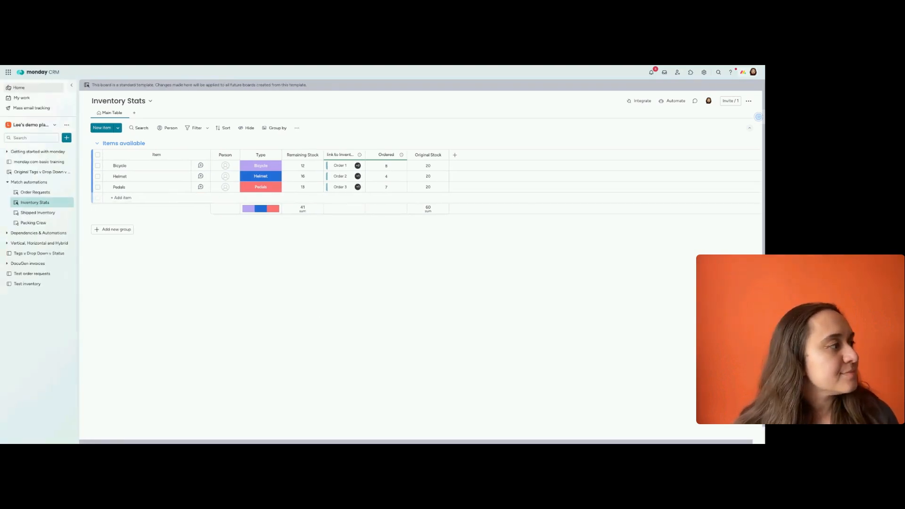
left_click(35, 193)
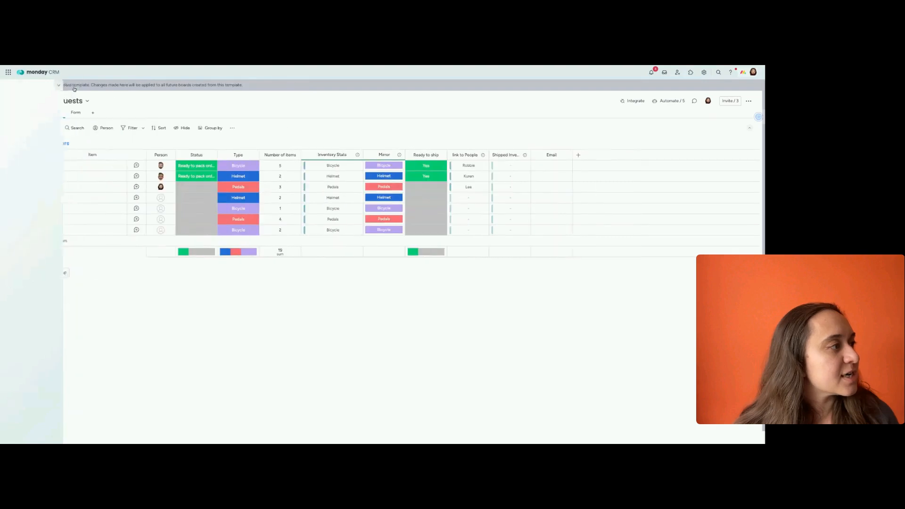
left_click(664, 103)
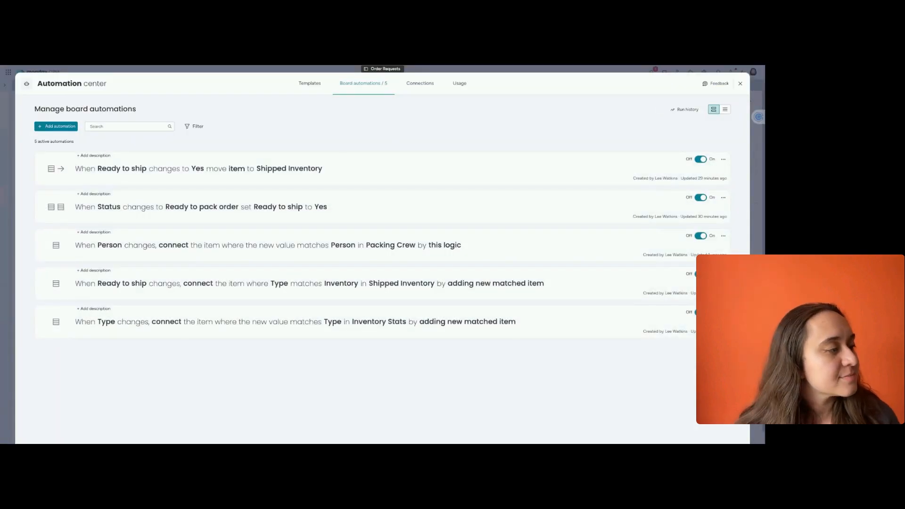
left_click(249, 334)
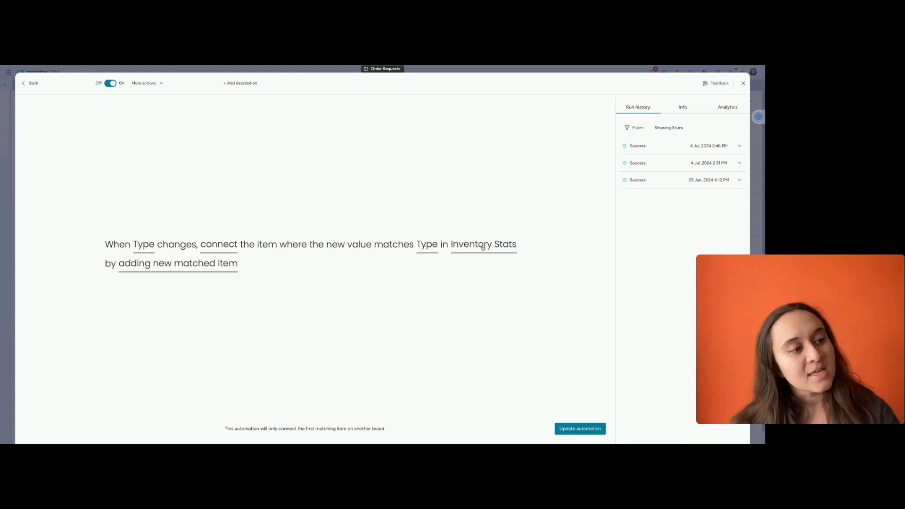
left_click(205, 270)
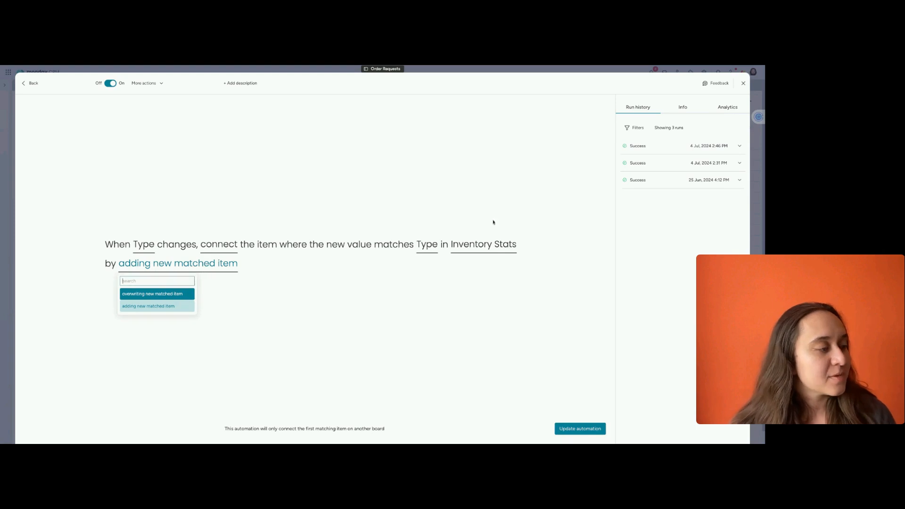
left_click(743, 83)
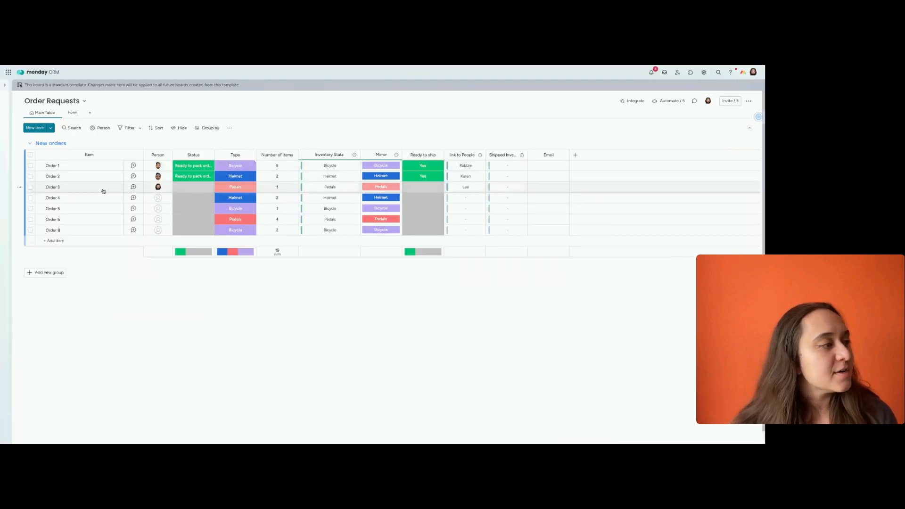
Submit the Order Requests board's Inventory Requests form with the requester's name, Helmet as the inventory and 2 as the number of items
left_click(69, 113)
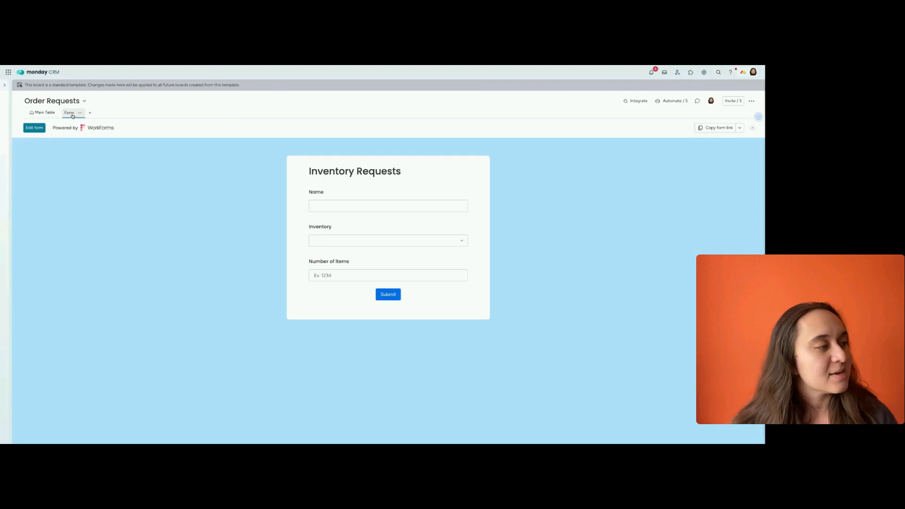
left_click(344, 209)
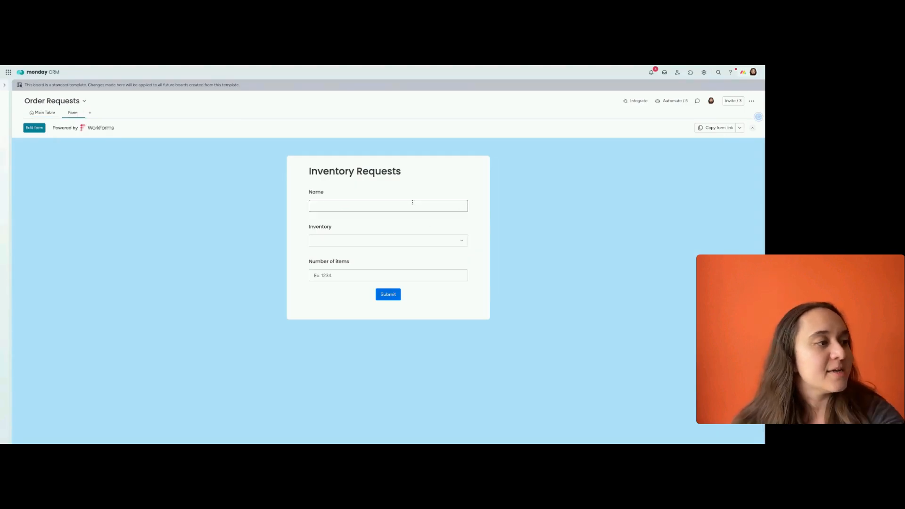
type("Lo")
left_click(415, 241)
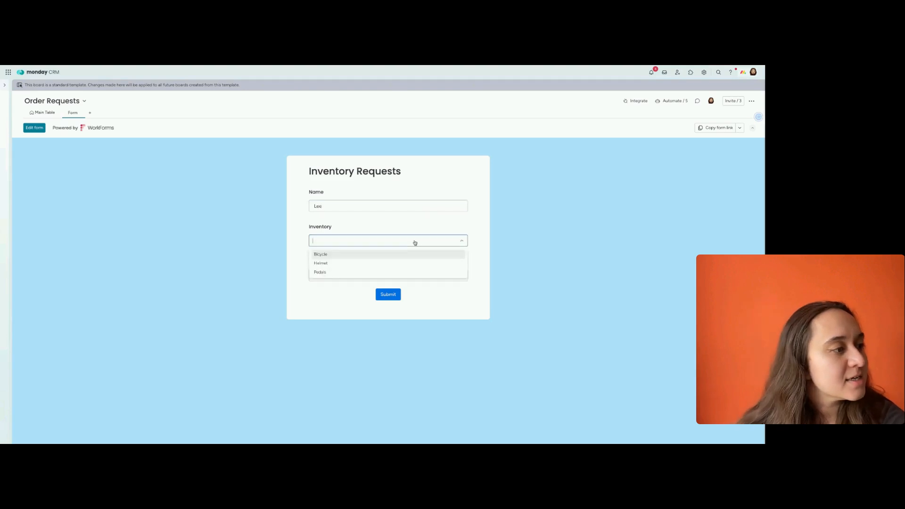
left_click(406, 262)
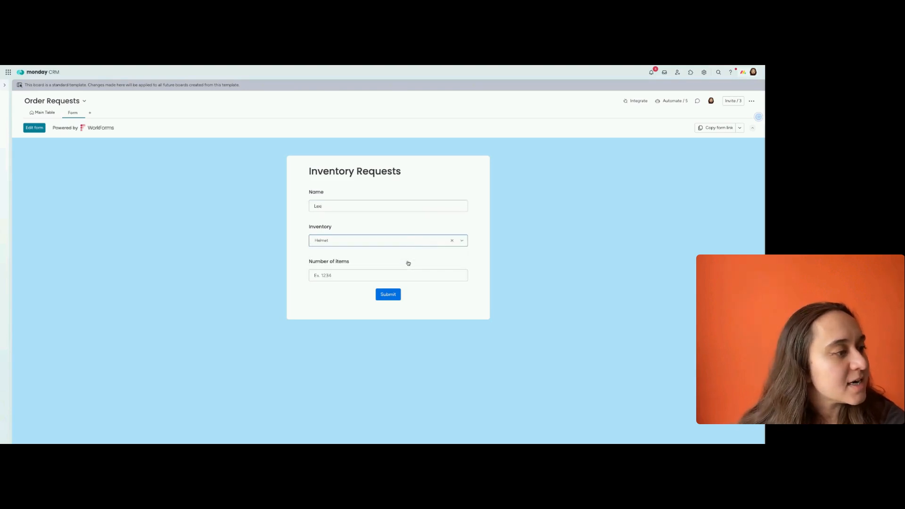
left_click(397, 277)
type("2")
left_click(388, 297)
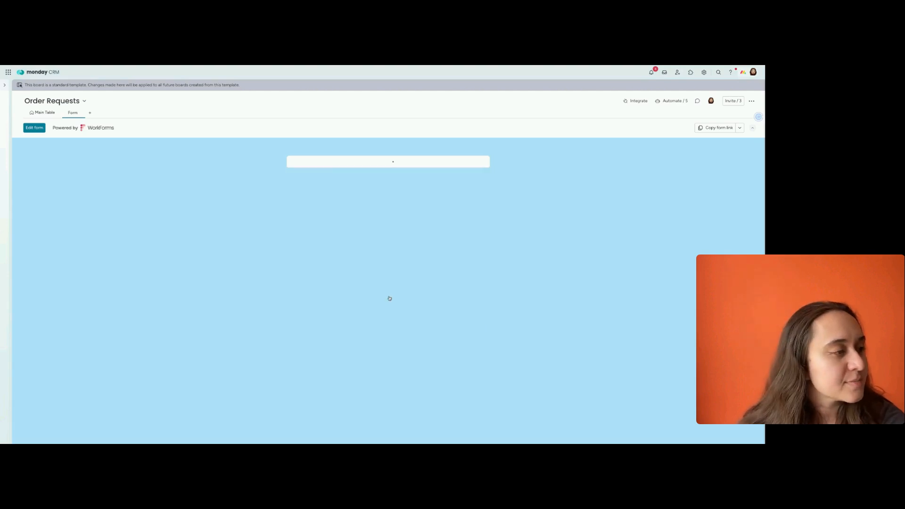
In the Order Requests main table, clear the newly submitted order's Type and set it to Helmet again
left_click(49, 114)
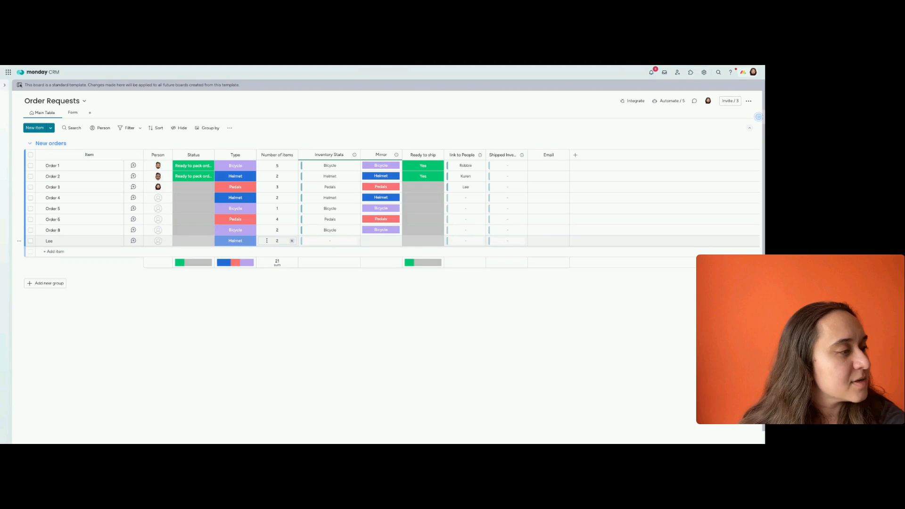
left_click(49, 241)
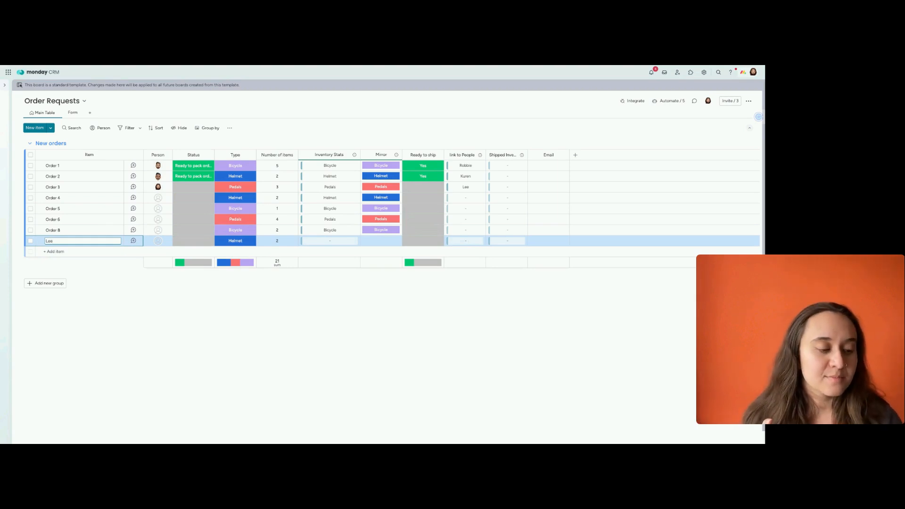
left_click(239, 244)
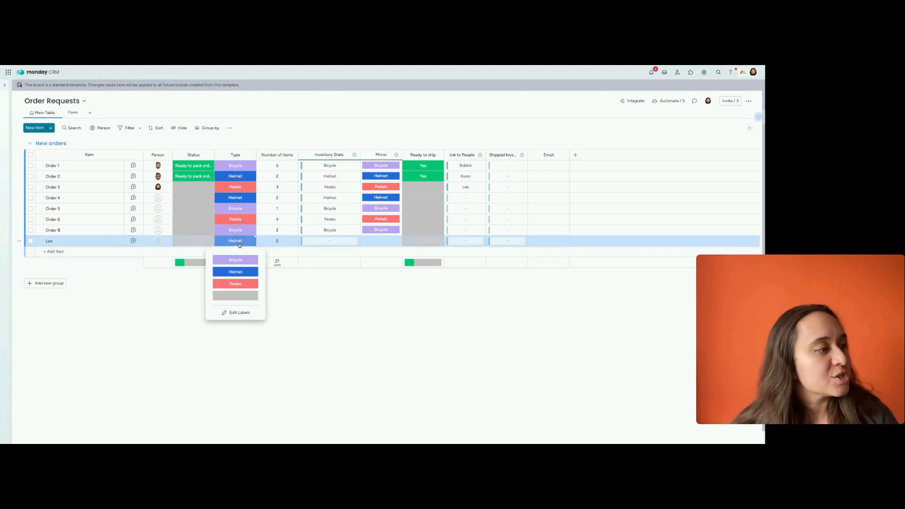
left_click(235, 295)
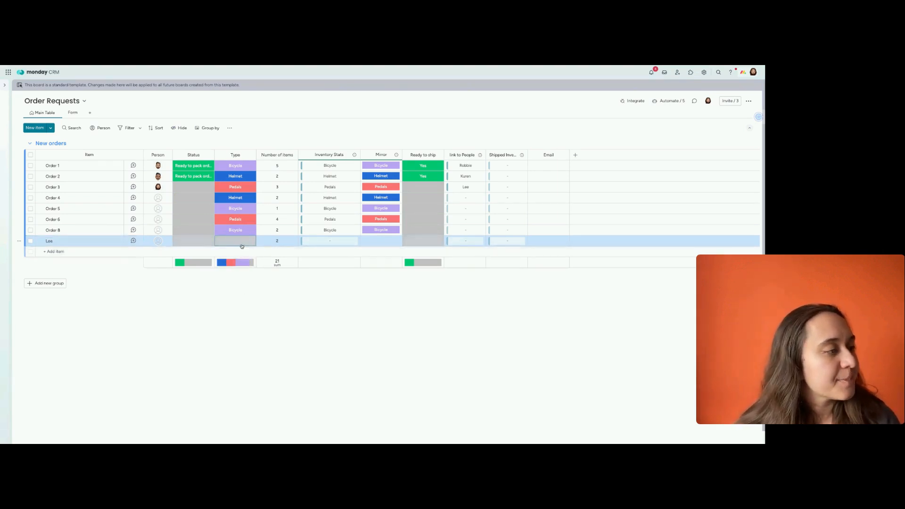
left_click(242, 246)
left_click(237, 271)
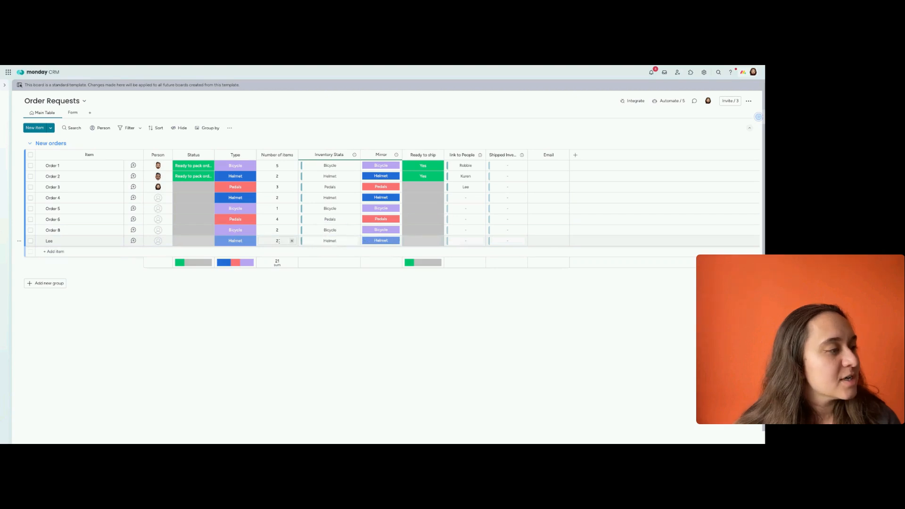
Review the stock and order links on Inventory Stats, and the Person and connected order columns on Packing Crew
mouse_move(7, 189)
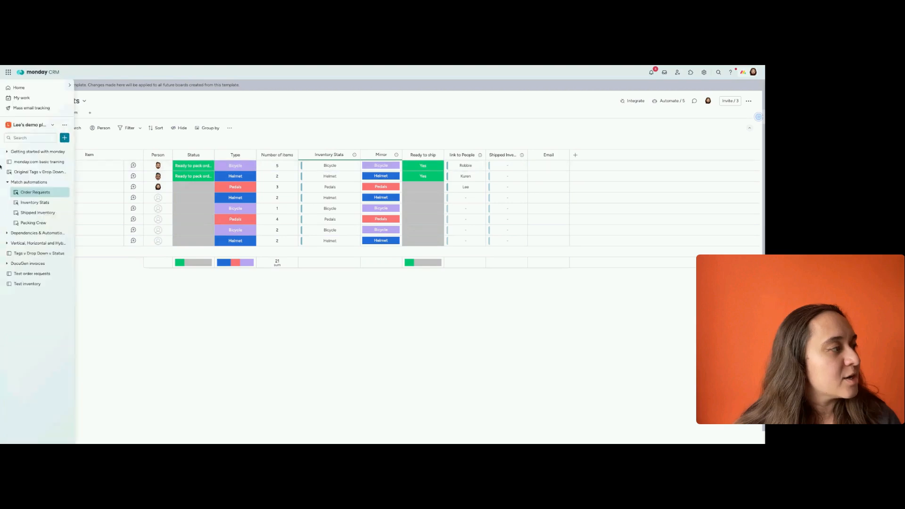
left_click(28, 203)
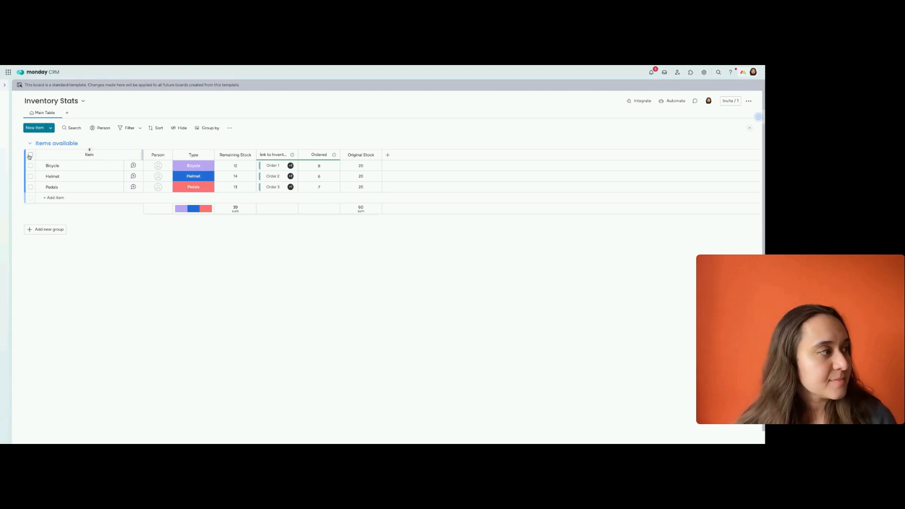
mouse_move(32, 153)
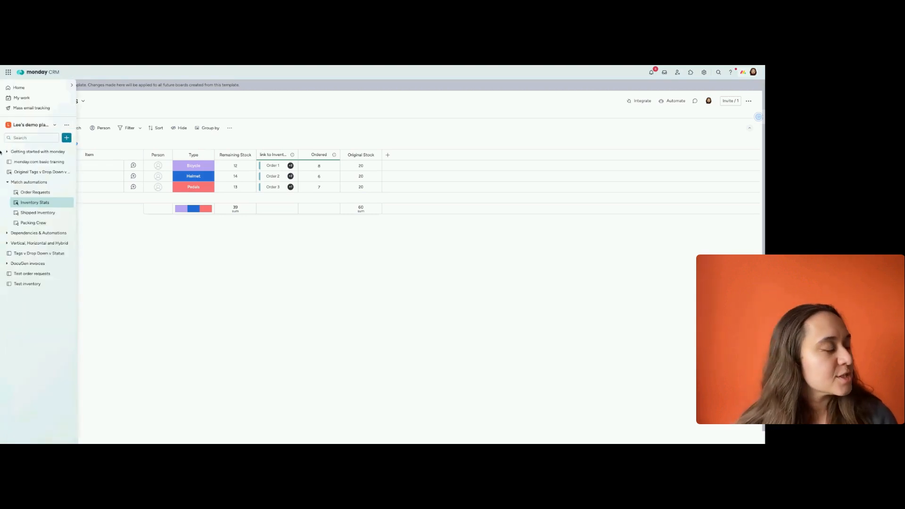
left_click(37, 221)
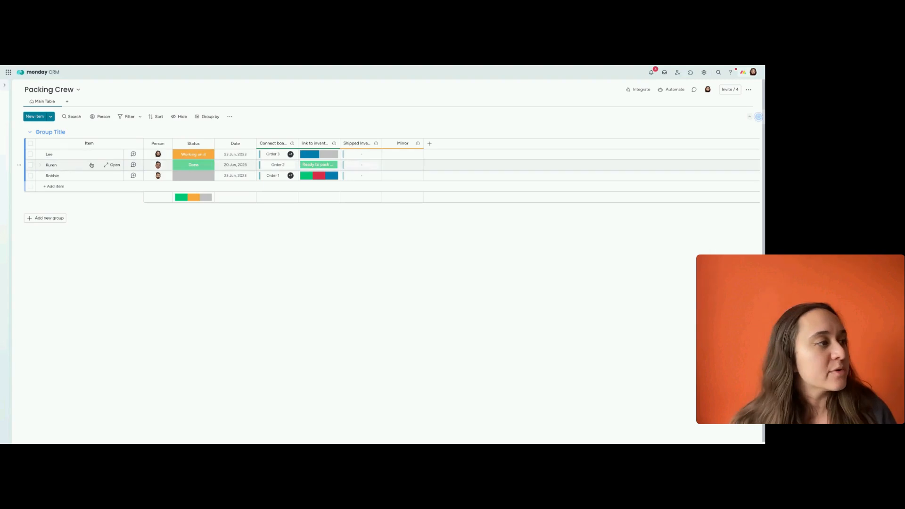
mouse_move(312, 155)
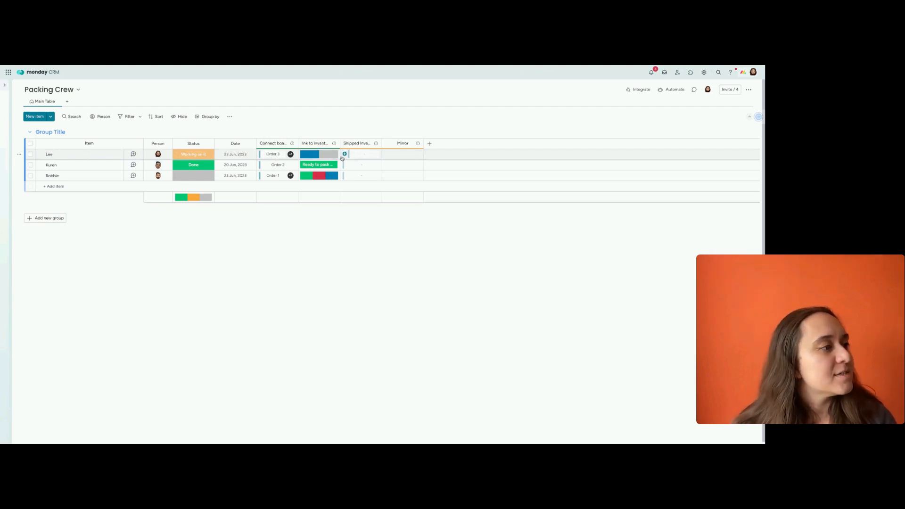
mouse_move(159, 154)
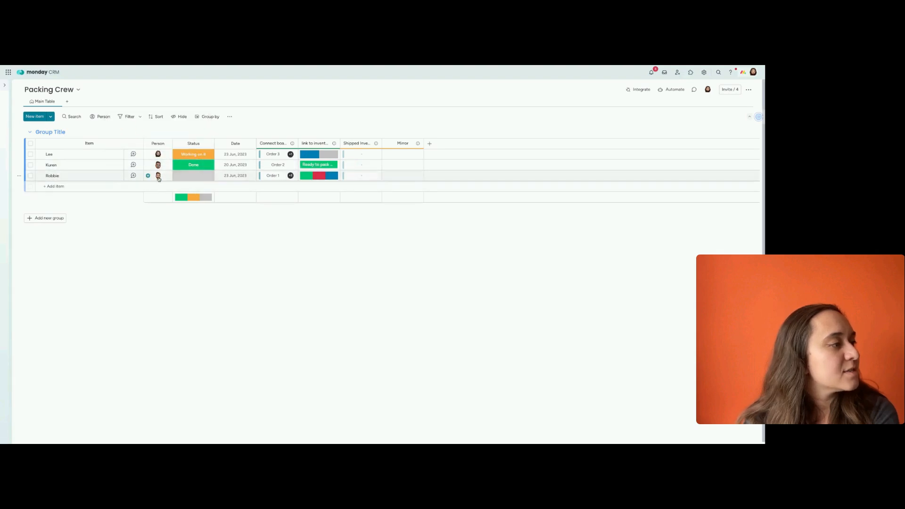
mouse_move(159, 178)
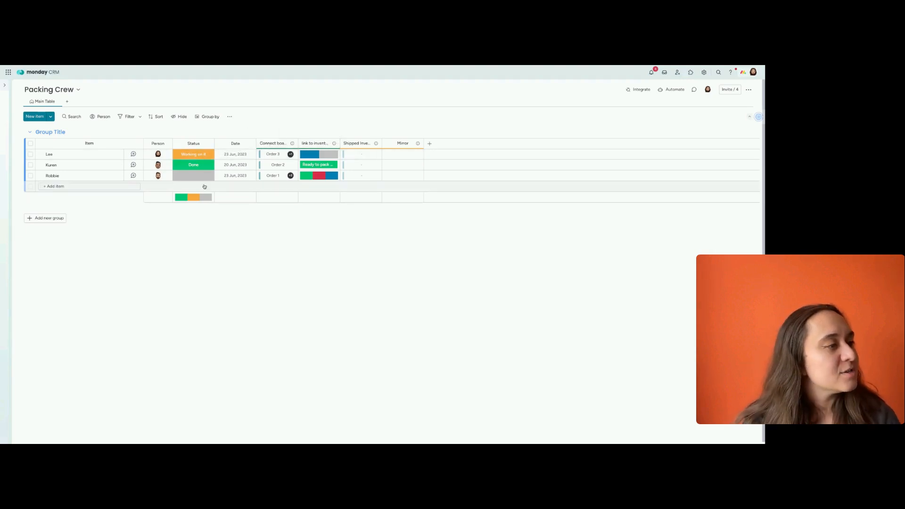
Examine the logic options of the Order Requests automation that connects items by Person to Packing Crew, leaving it as is
mouse_move(2, 122)
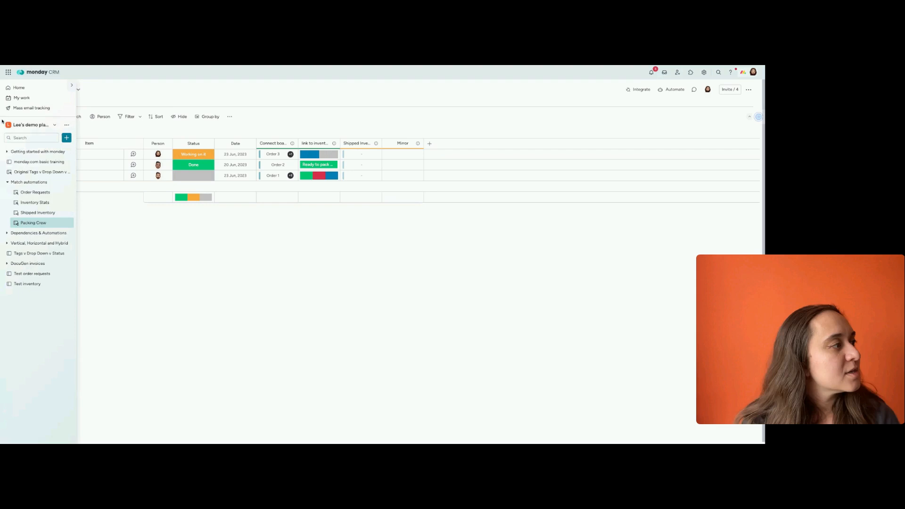
left_click(35, 193)
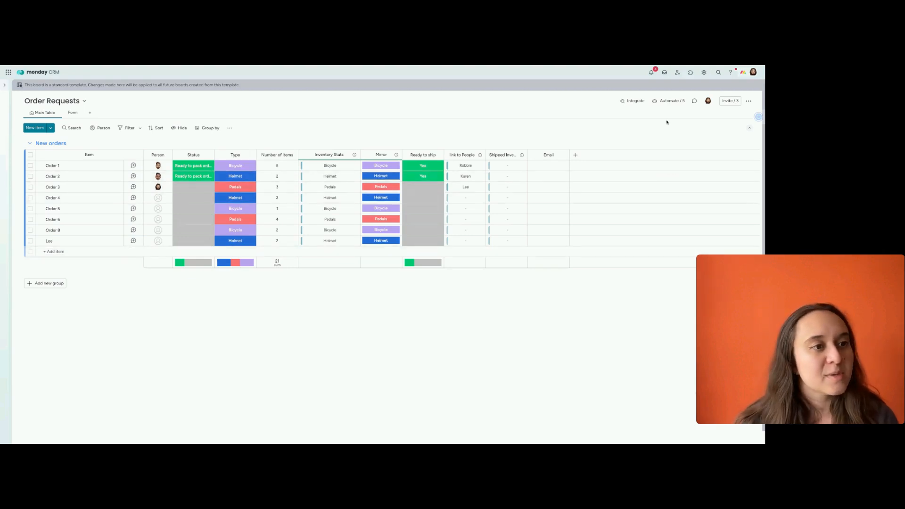
left_click(662, 101)
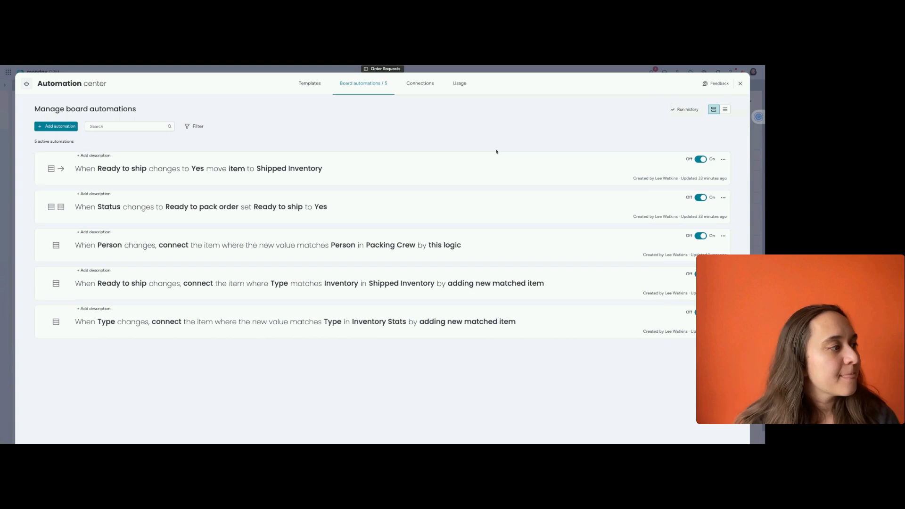
left_click(385, 247)
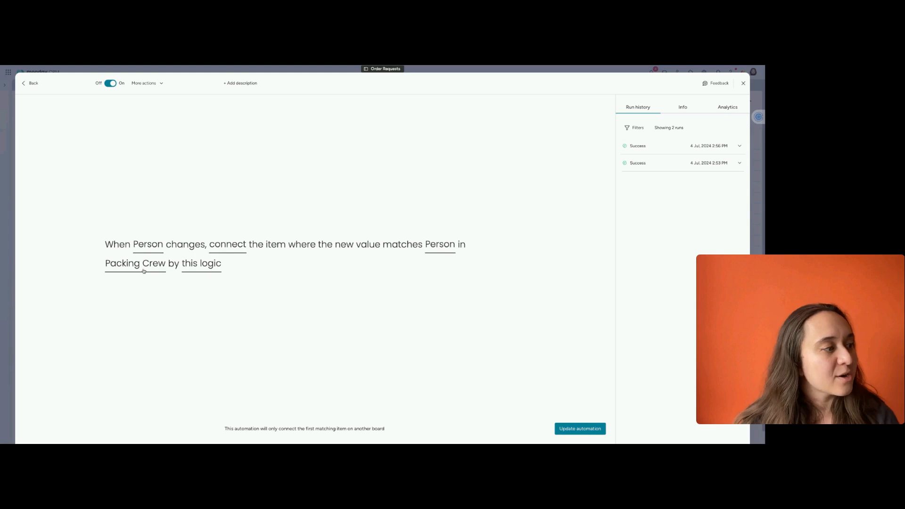
left_click(207, 267)
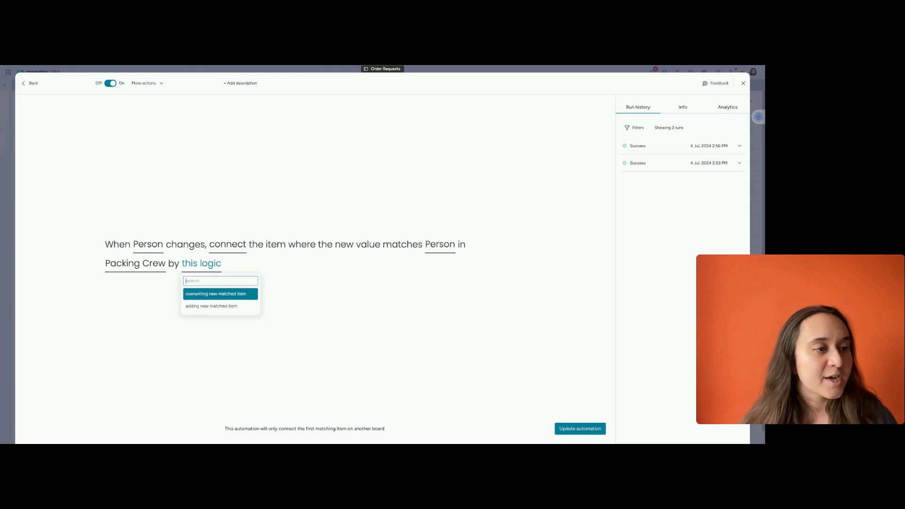
left_click(407, 263)
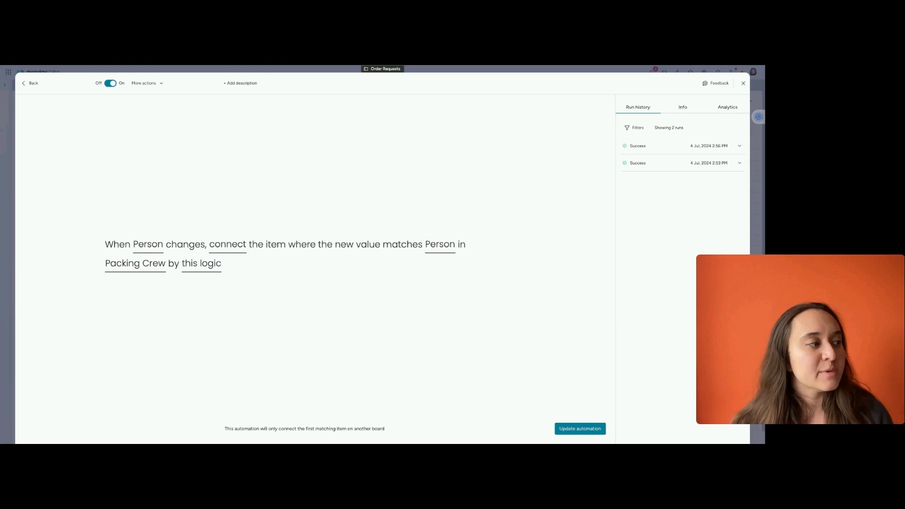
left_click(743, 84)
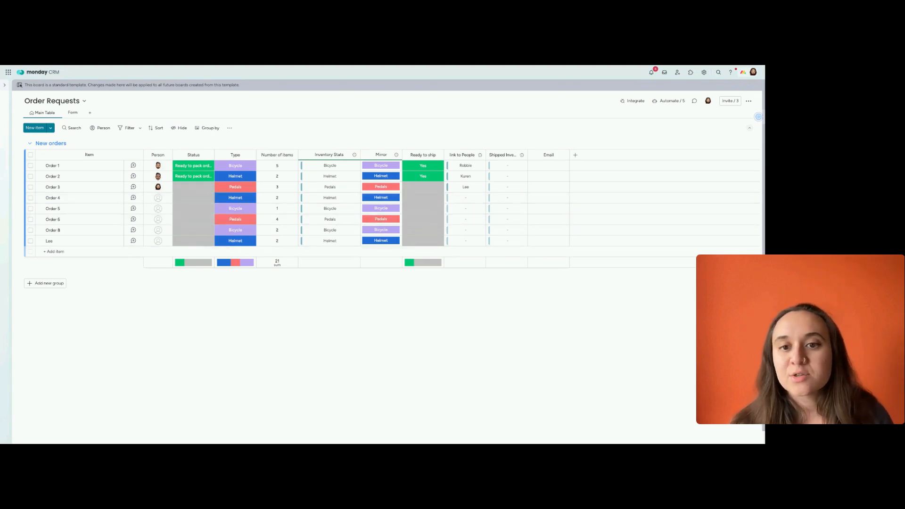
Assign the Software Trainer to the newly submitted order and check the connected orders on the Packing Crew board
left_click(158, 242)
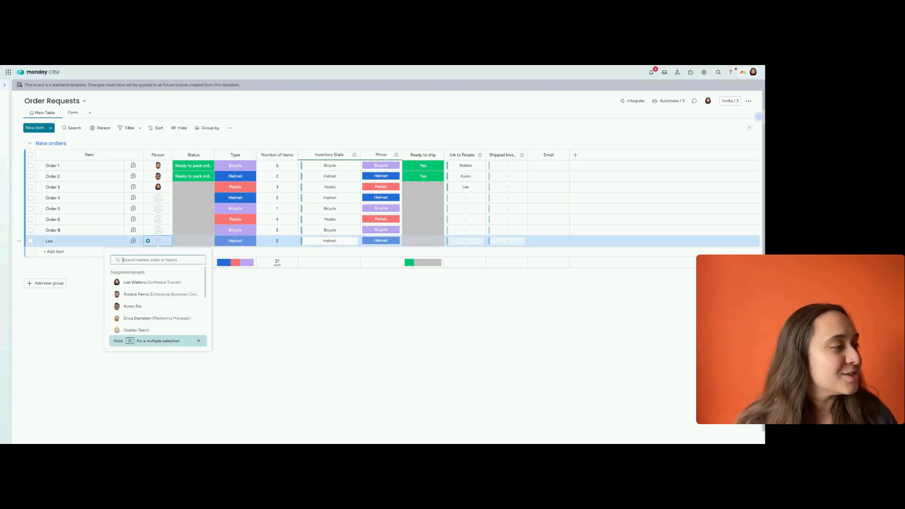
left_click(148, 281)
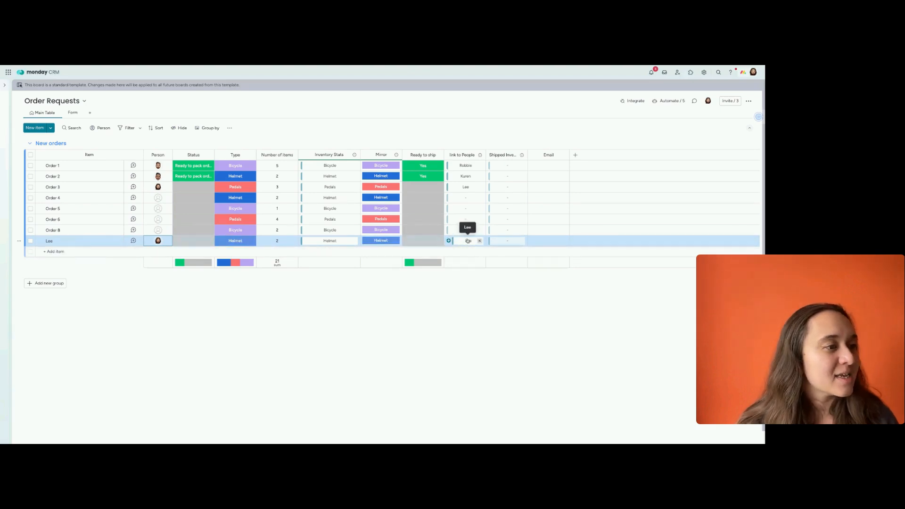
mouse_move(7, 178)
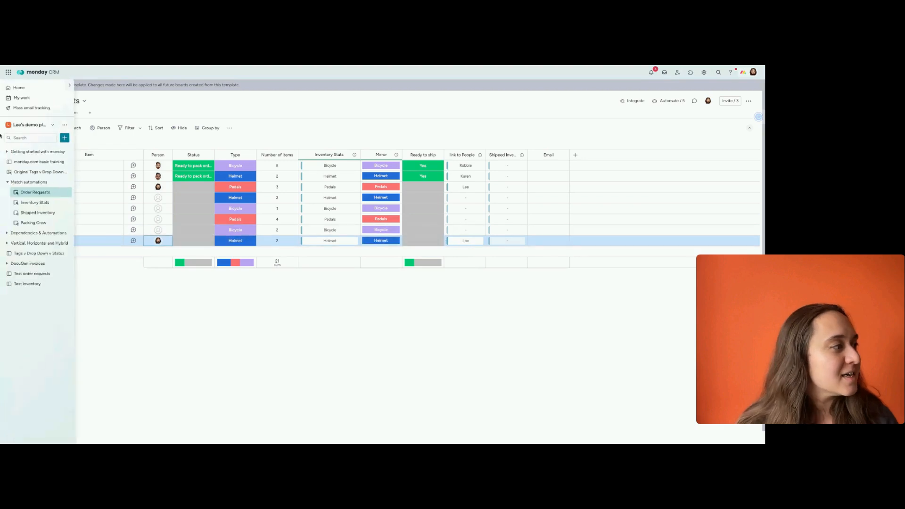
left_click(33, 223)
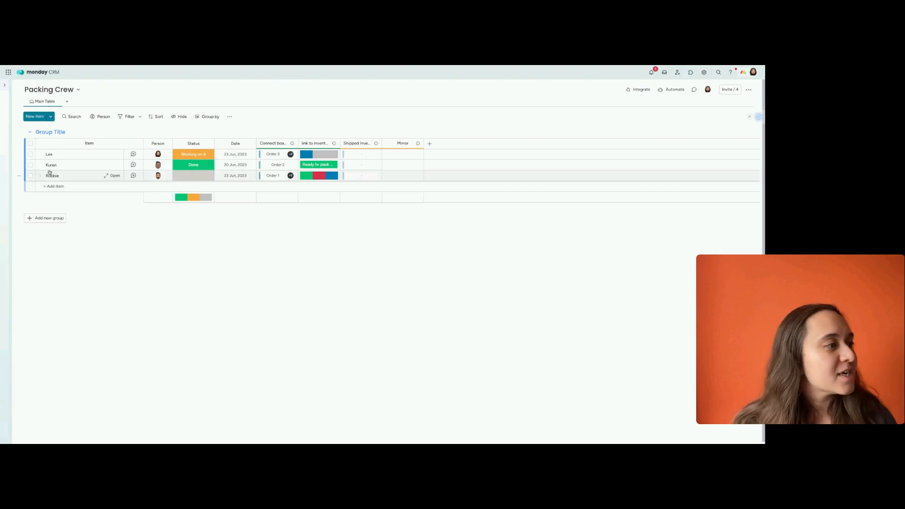
mouse_move(1, 192)
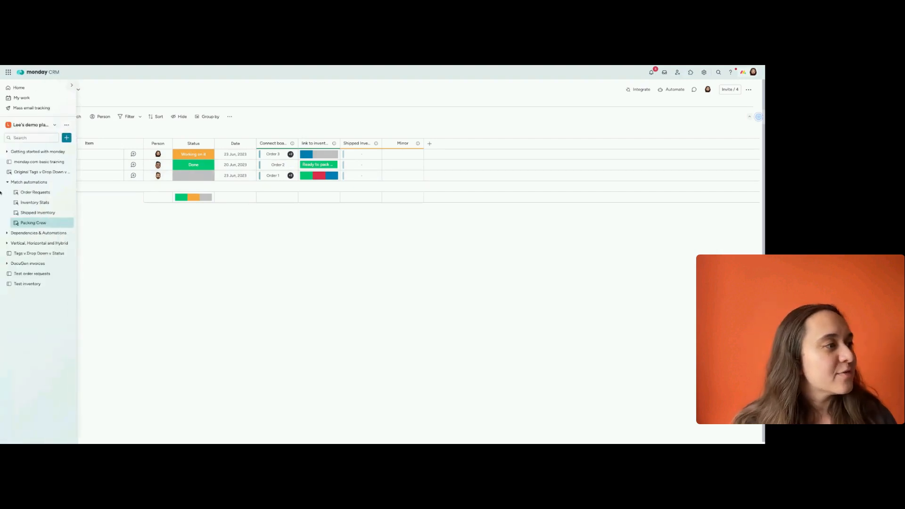
Back on Order Requests, replace the person assigned to the form-submitted helmet order with the Enterprise Business Consultant
left_click(35, 193)
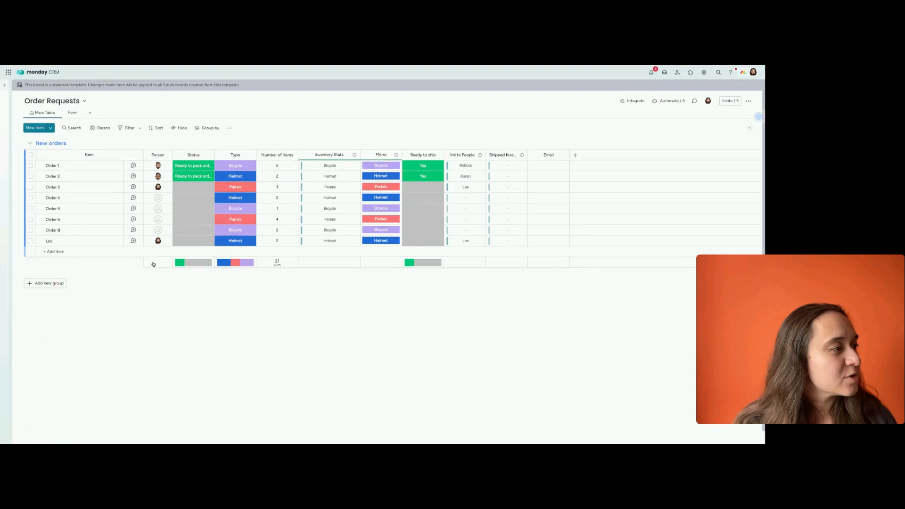
mouse_move(159, 242)
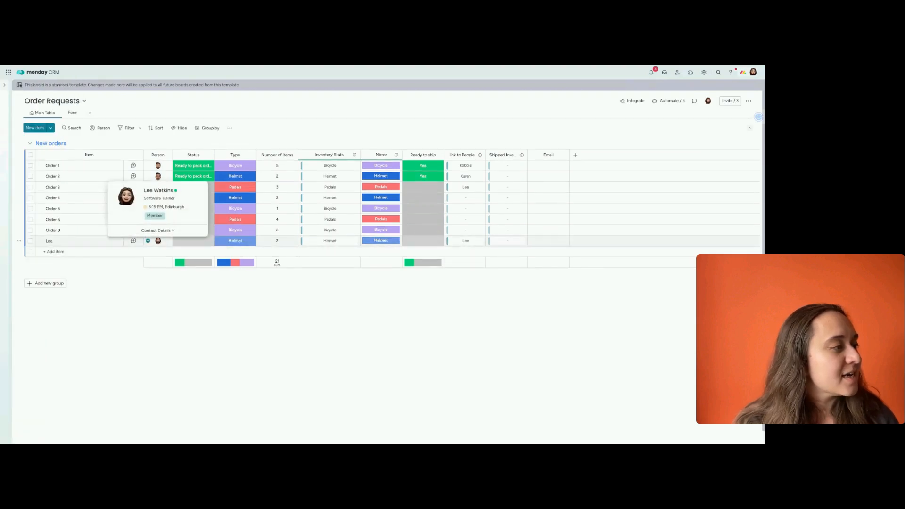
left_click(166, 244)
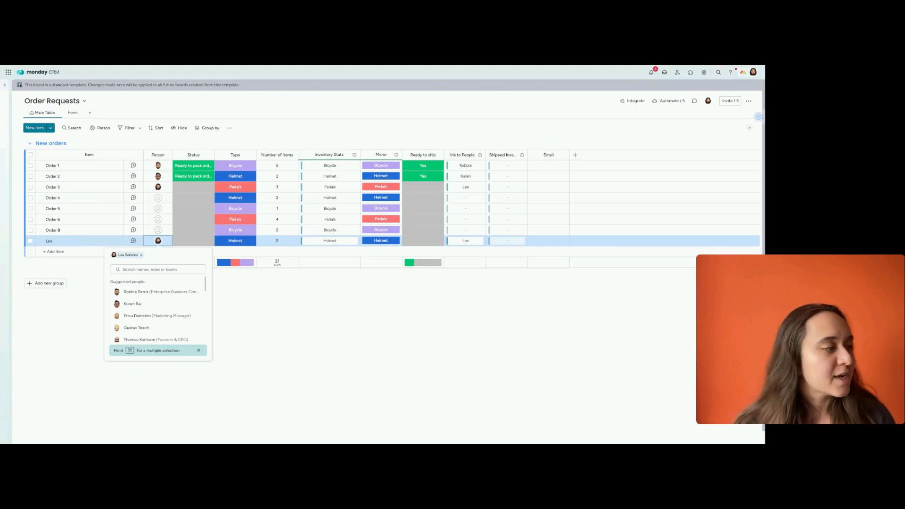
left_click(141, 255)
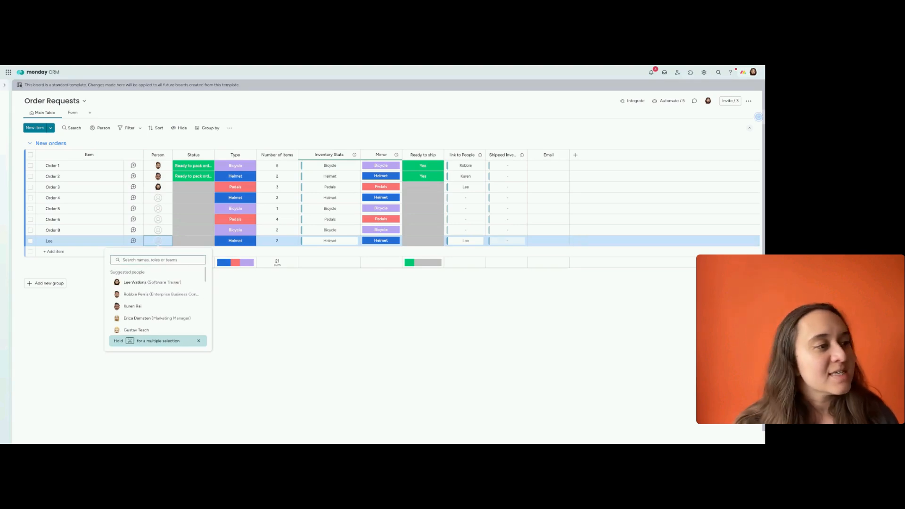
left_click(268, 317)
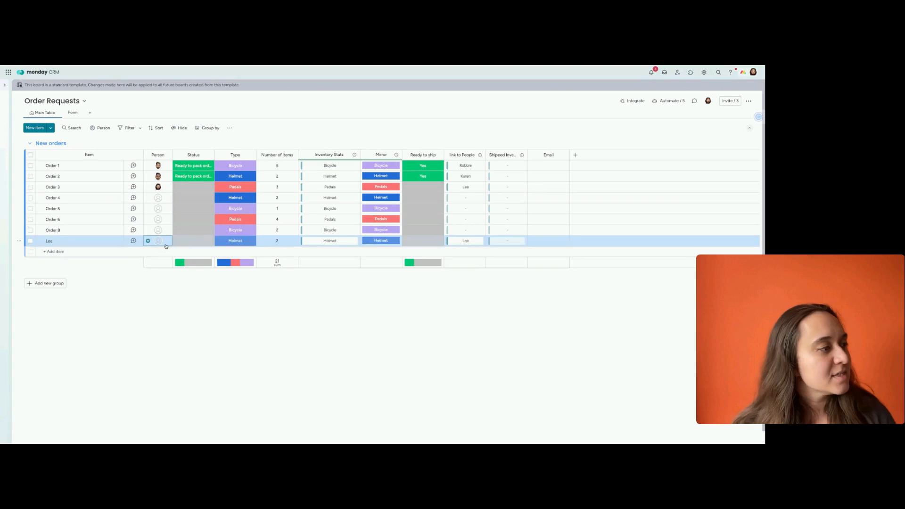
left_click(158, 241)
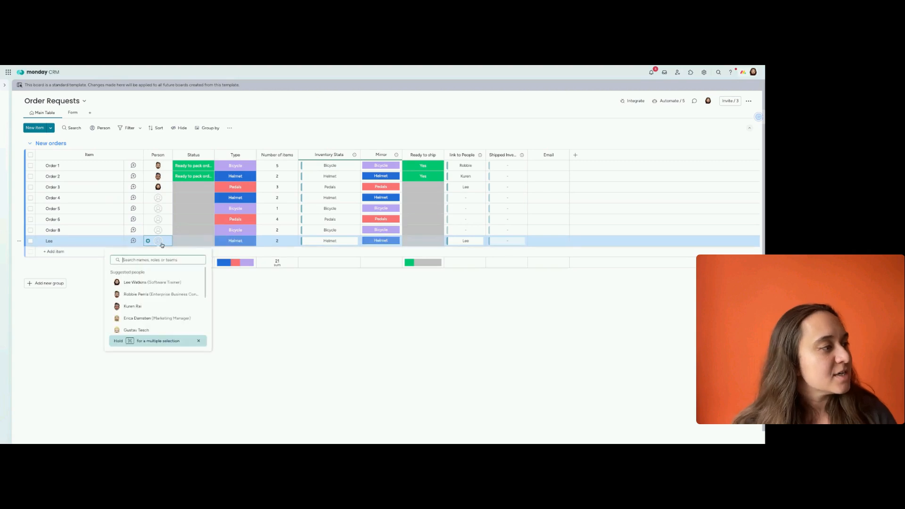
left_click(156, 293)
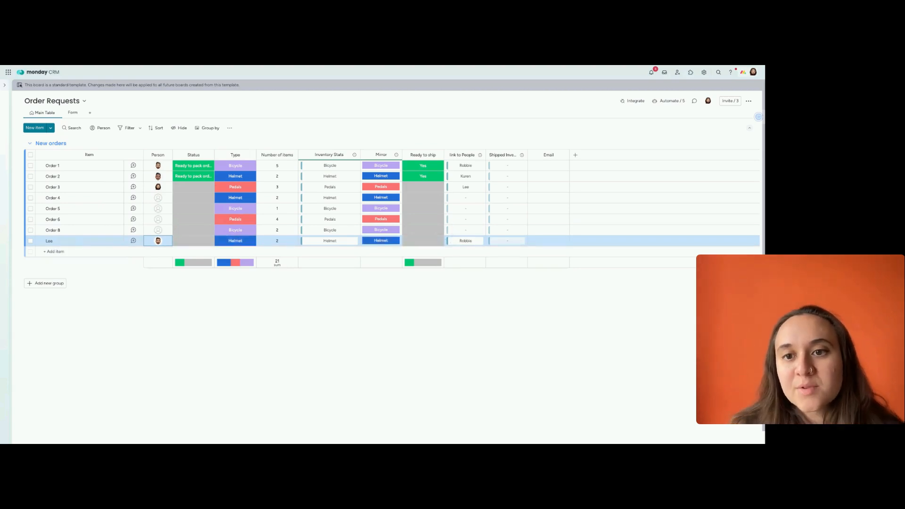
left_click(381, 324)
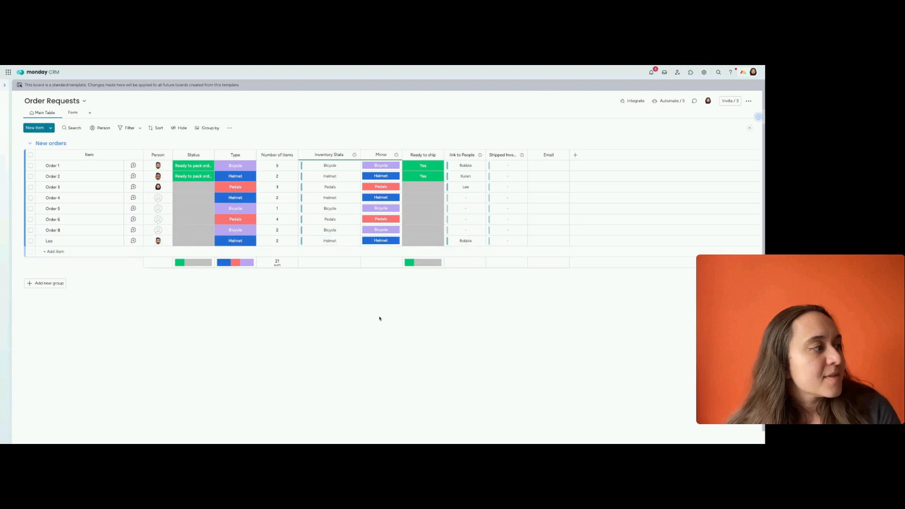